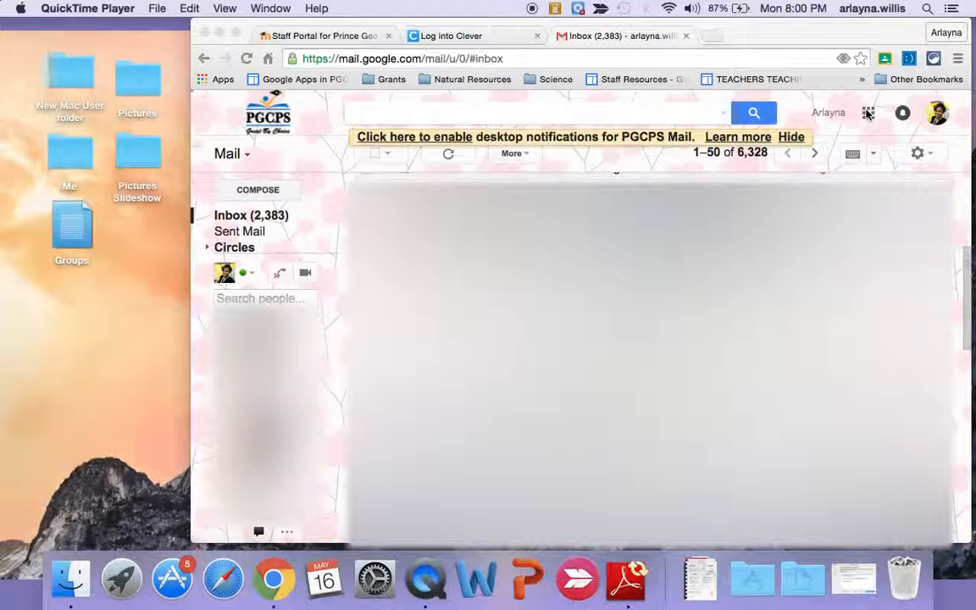
Step: Open YouTube from the Google apps available in the mail account
left_click(868, 113)
left_click(868, 114)
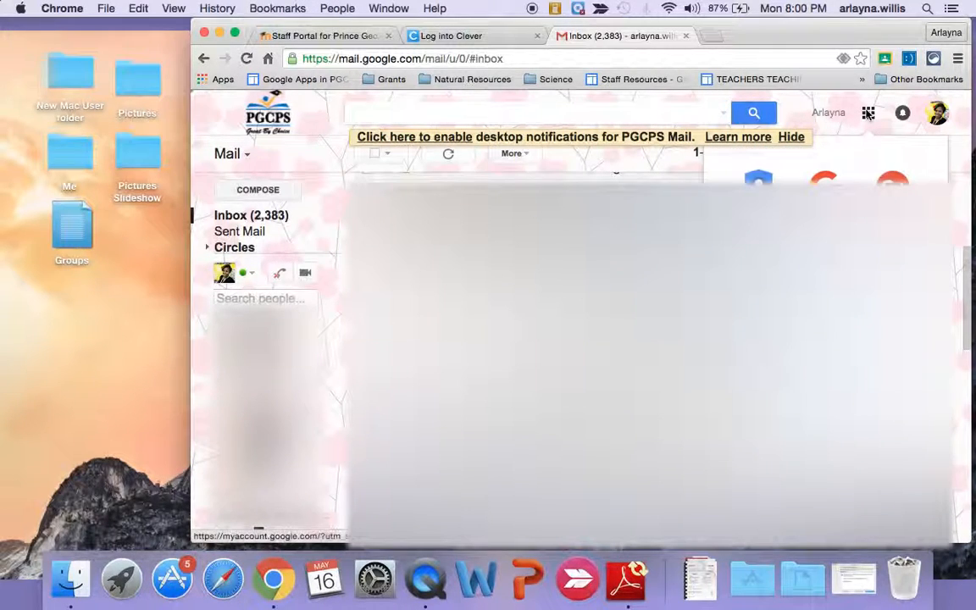
scroll(826, 178, "down", 2)
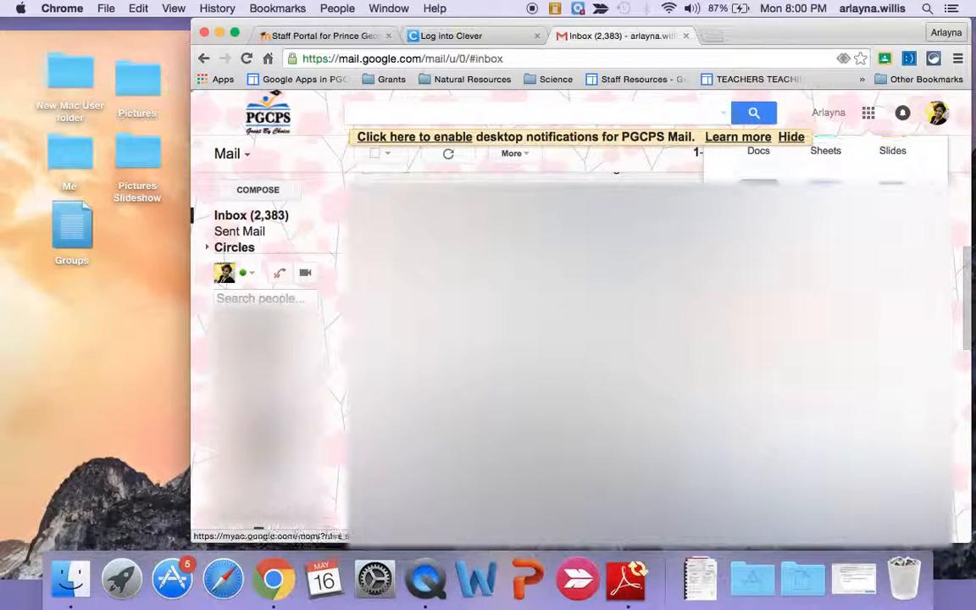
left_click(758, 284)
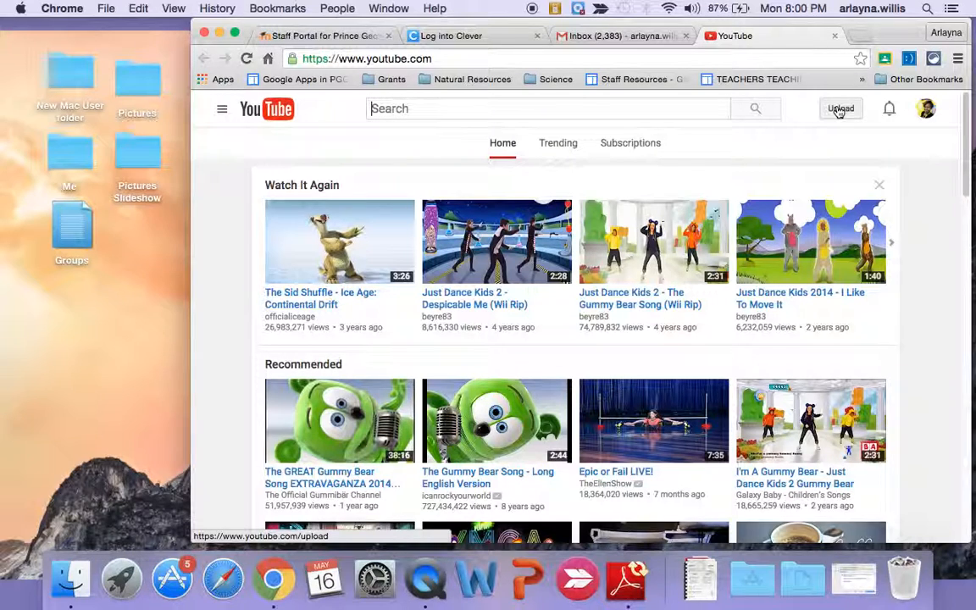
Step: Go to YouTube's upload page and start creating a photo slideshow
left_click(838, 112)
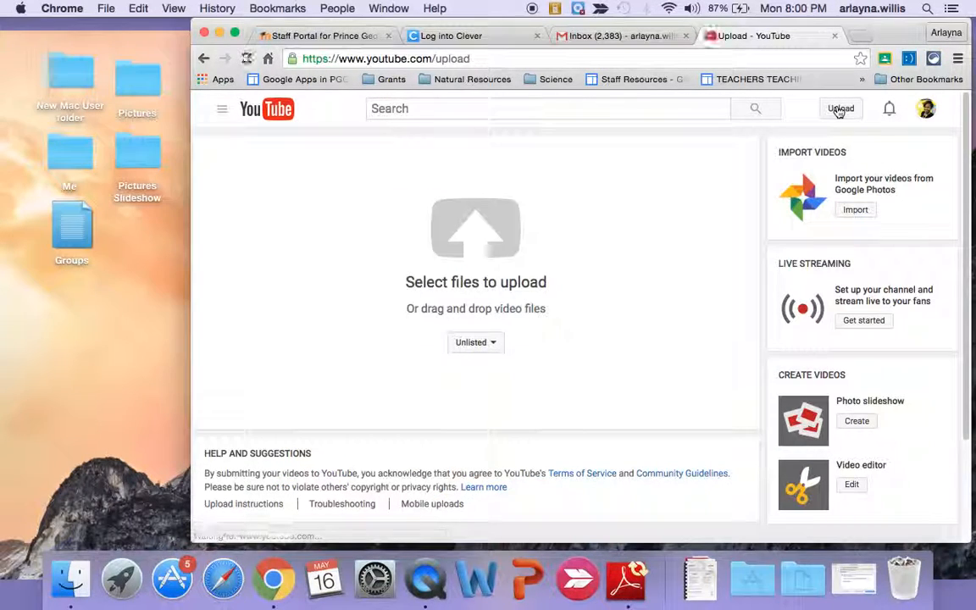
scroll(831, 309, "down", 2)
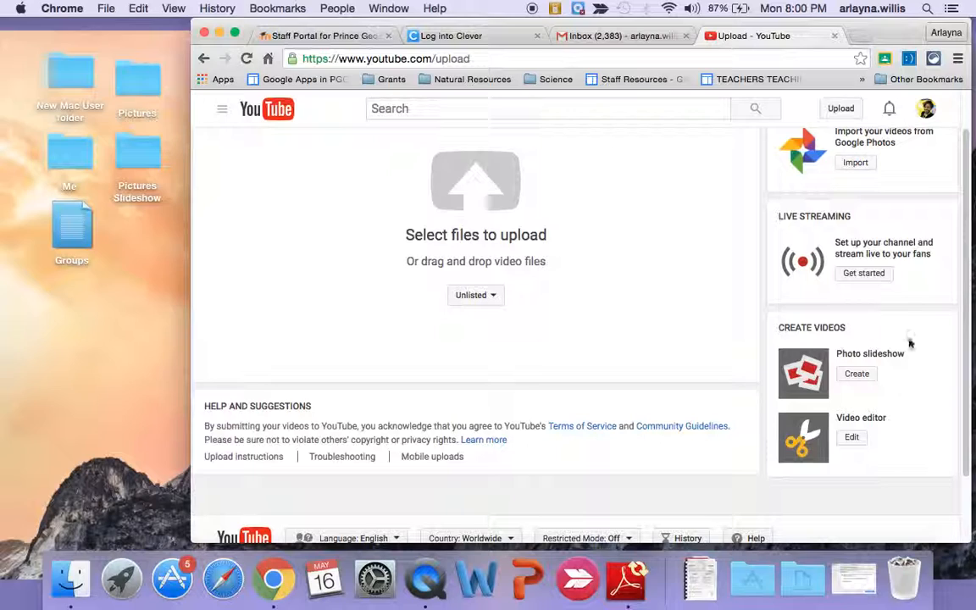
left_click(855, 374)
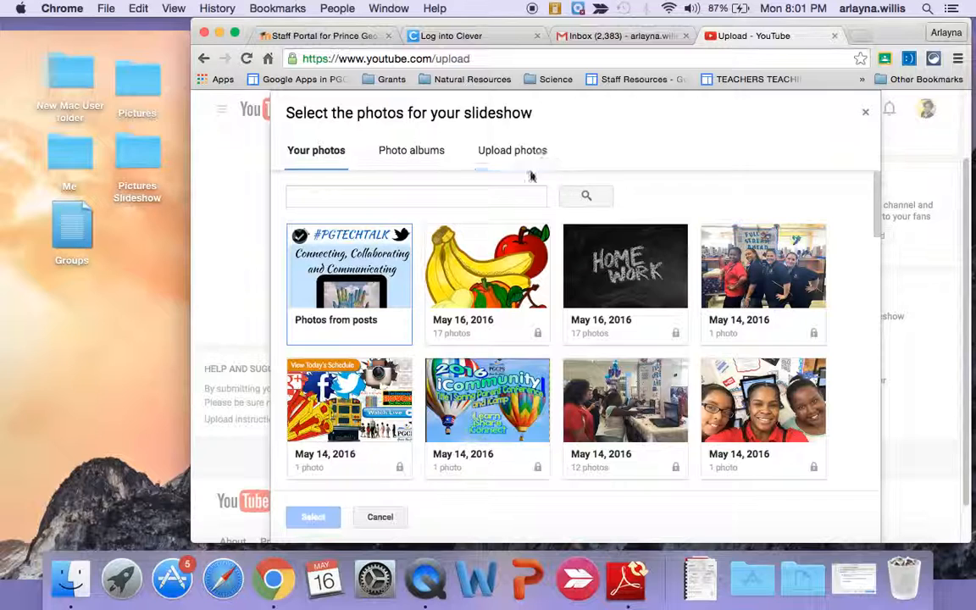
Step: Upload the desktop folder Pictures Slideshow as the photos for the slideshow
left_click(410, 153)
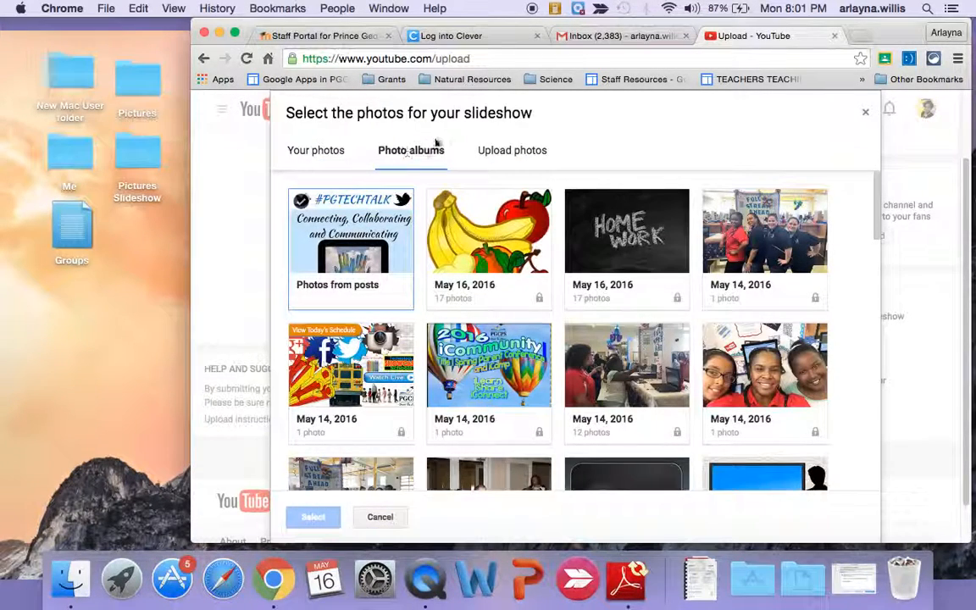
left_click(503, 156)
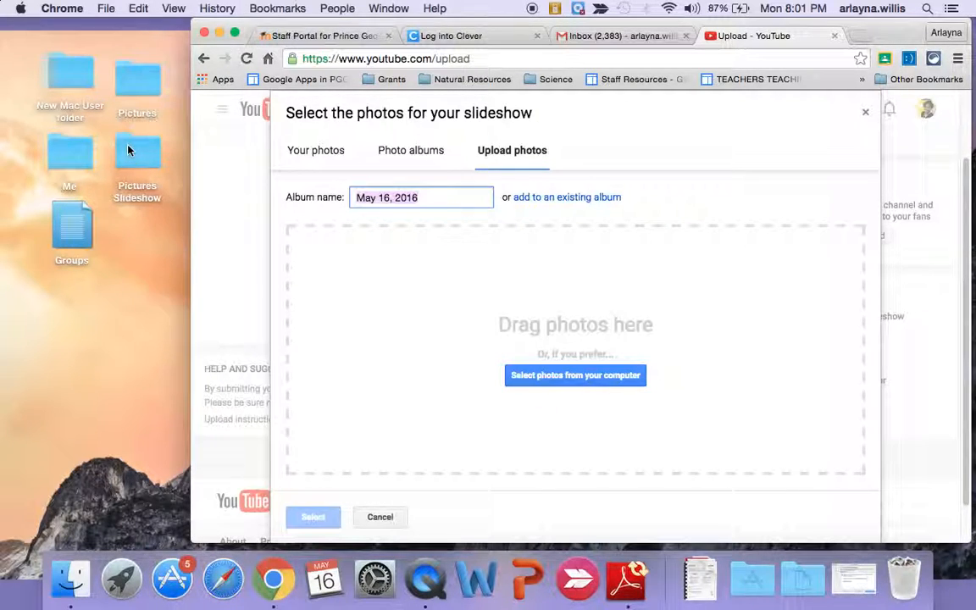
left_click_drag(128, 150, 548, 286)
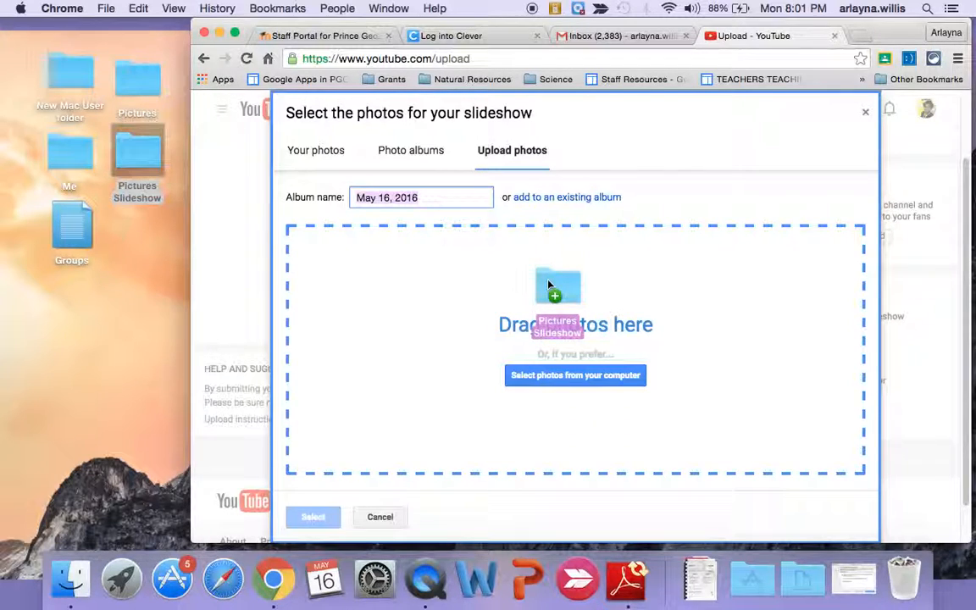
left_click_drag(548, 286, 548, 286)
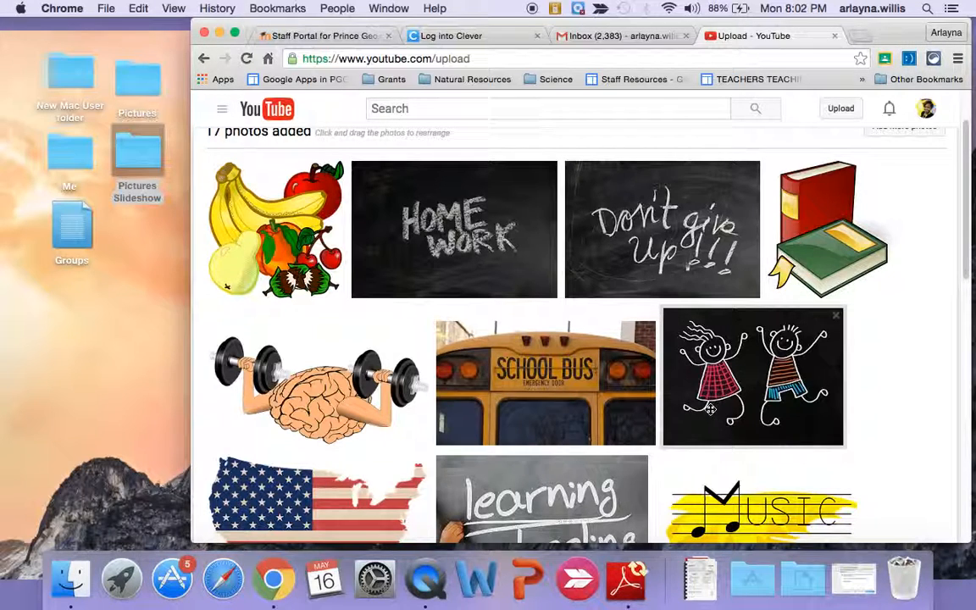
Step: Move the school bus photo directly after the fruit picture and the US flag map directly ahead of the brain picture
left_click_drag(543, 388, 453, 246)
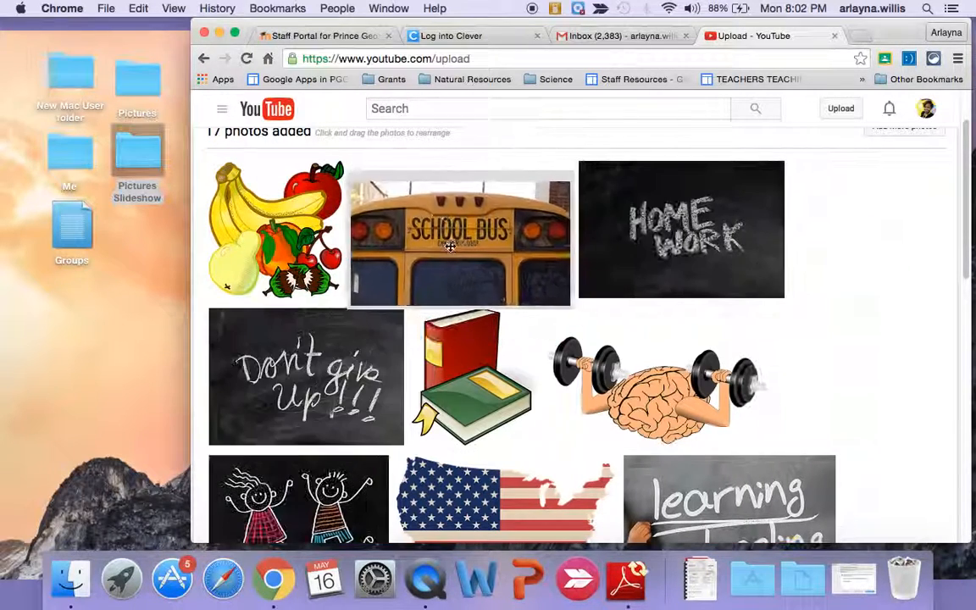
scroll(600, 480, "down", 2)
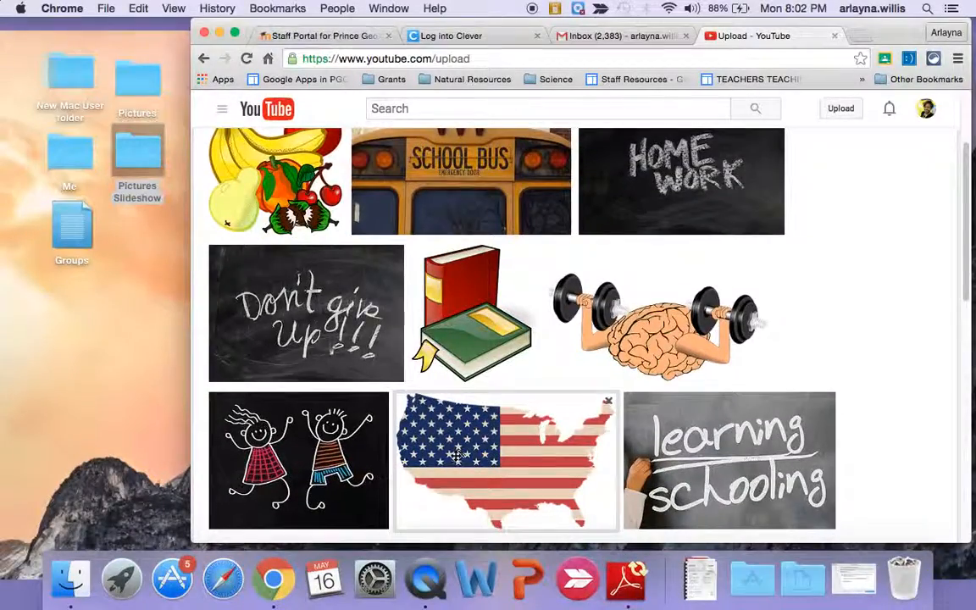
left_click_drag(455, 456, 632, 321)
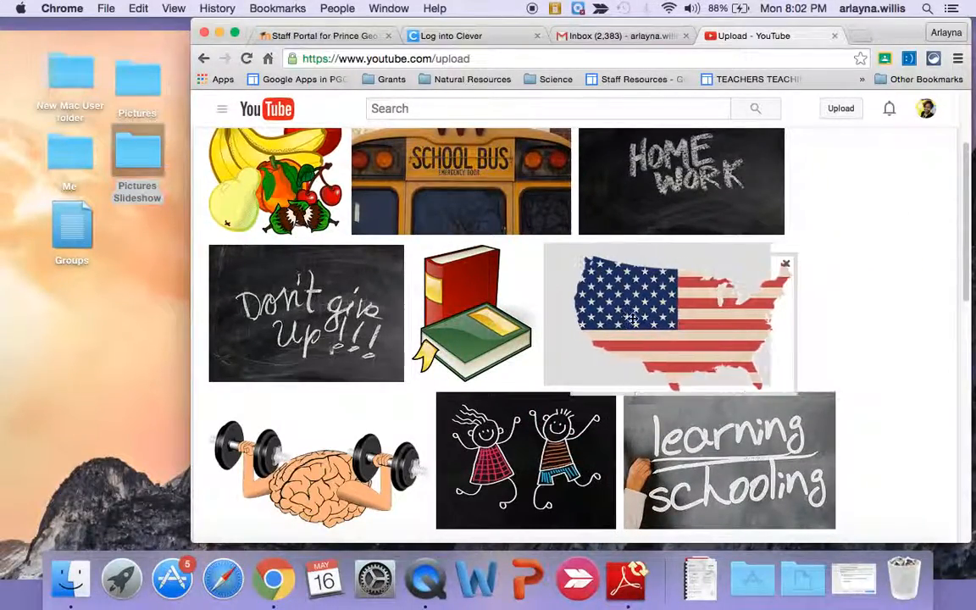
Step: Move the numbers picture directly ahead of the music picture in the slideshow order
scroll(632, 320, "down", 7)
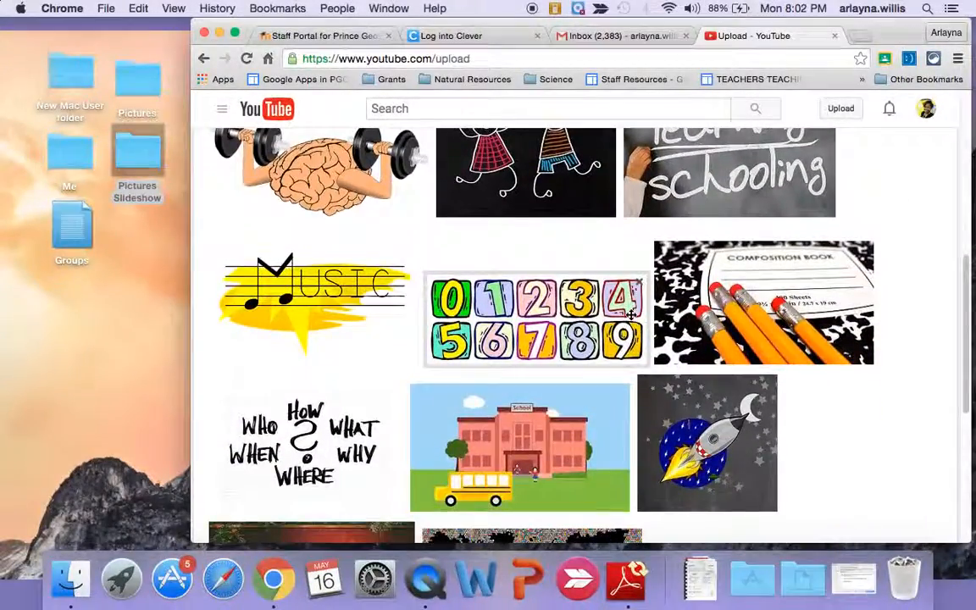
left_click_drag(526, 309, 315, 314)
scroll(648, 342, "down", 4)
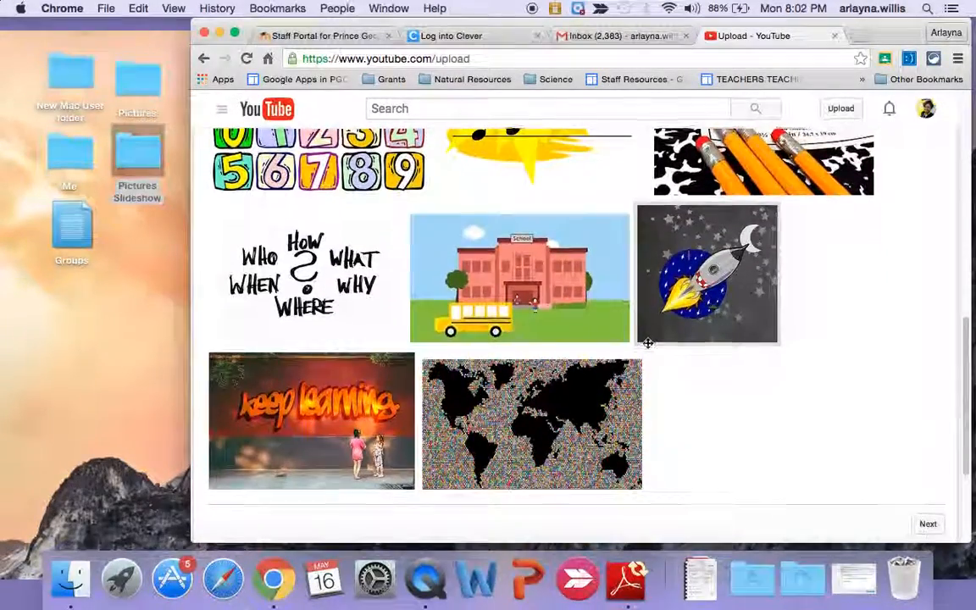
Step: Remove the US flag map picture from the slideshow
scroll(648, 343, "up", 2)
scroll(647, 342, "up", 9)
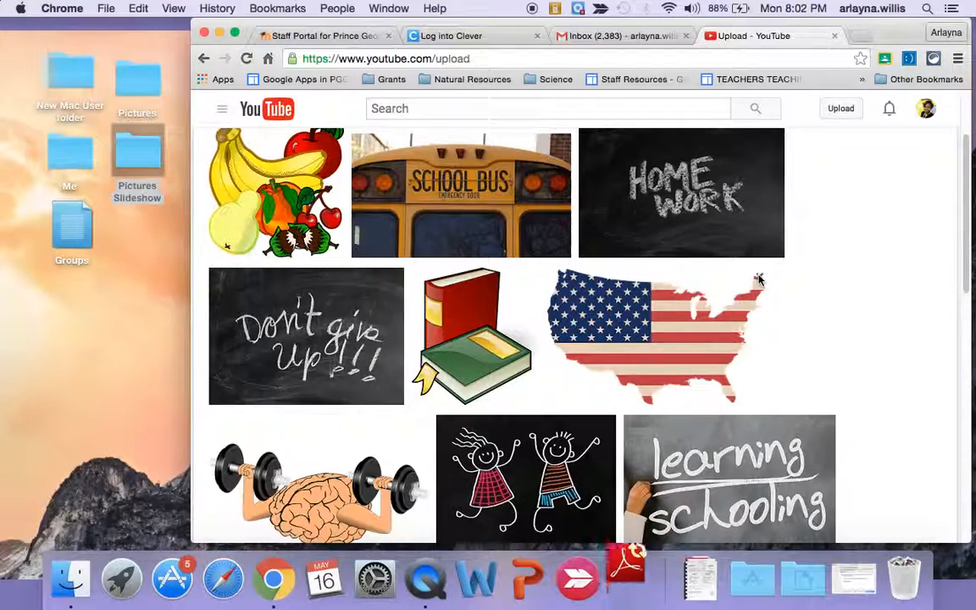
left_click(759, 280)
Step: Move the weightlifting brain picture directly after the fruit picture, ahead of the school bus
scroll(752, 396, "down", 10)
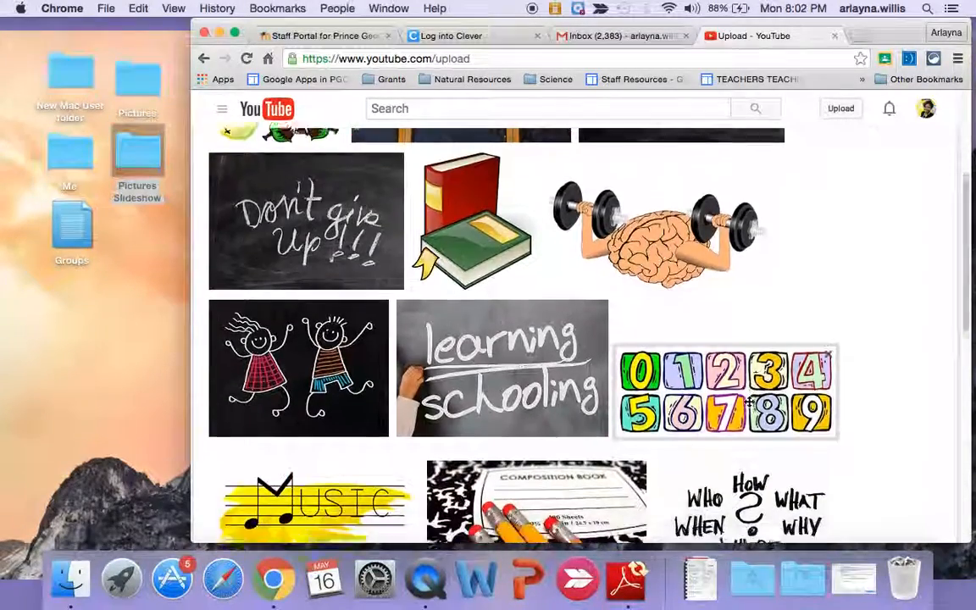
scroll(748, 406, "up", 10)
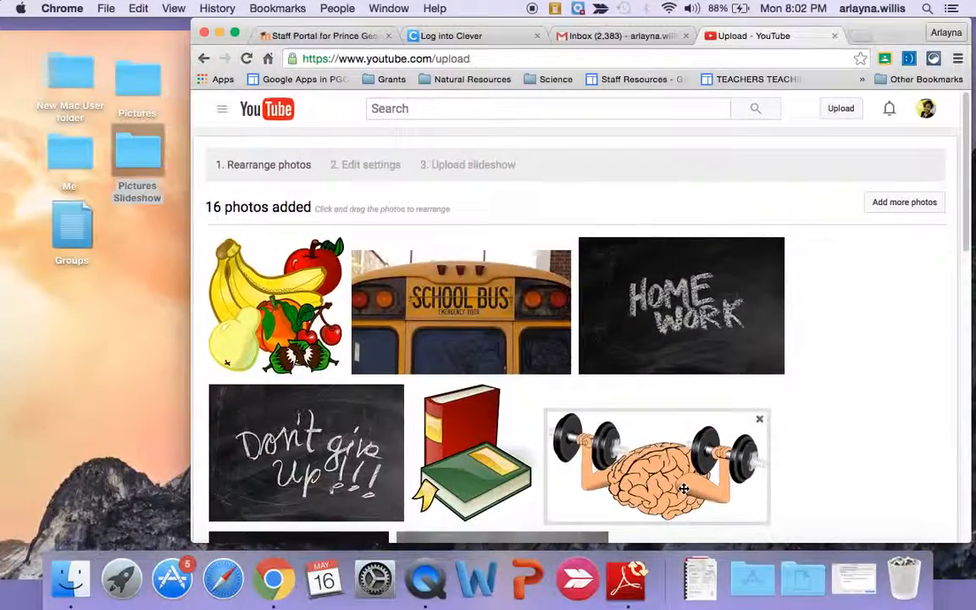
left_click_drag(683, 489, 520, 345)
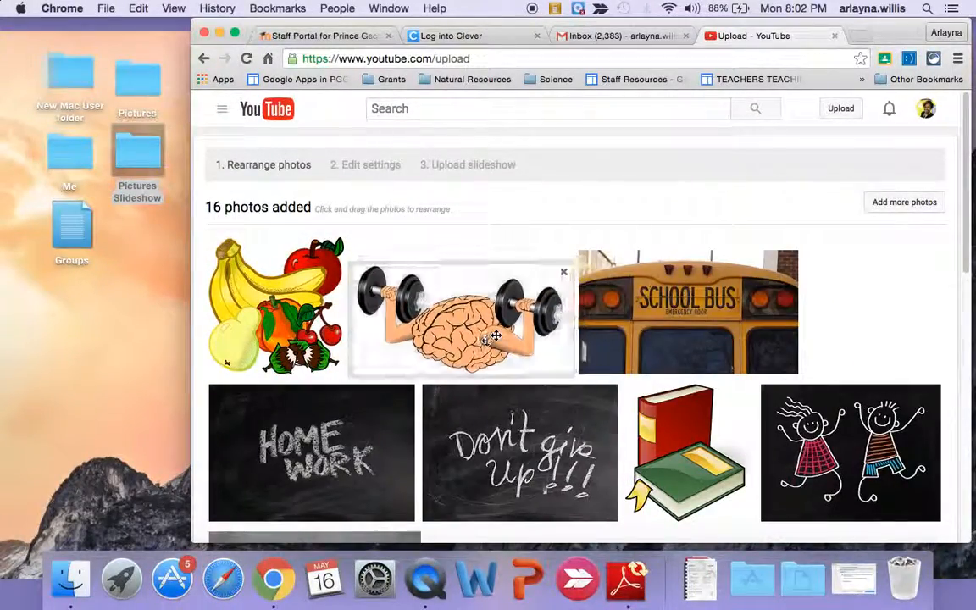
Step: Move the fruit picture between the numbers picture and the music picture
scroll(693, 492, "down", 3)
left_click_drag(279, 216, 812, 408)
scroll(812, 408, "down", 5)
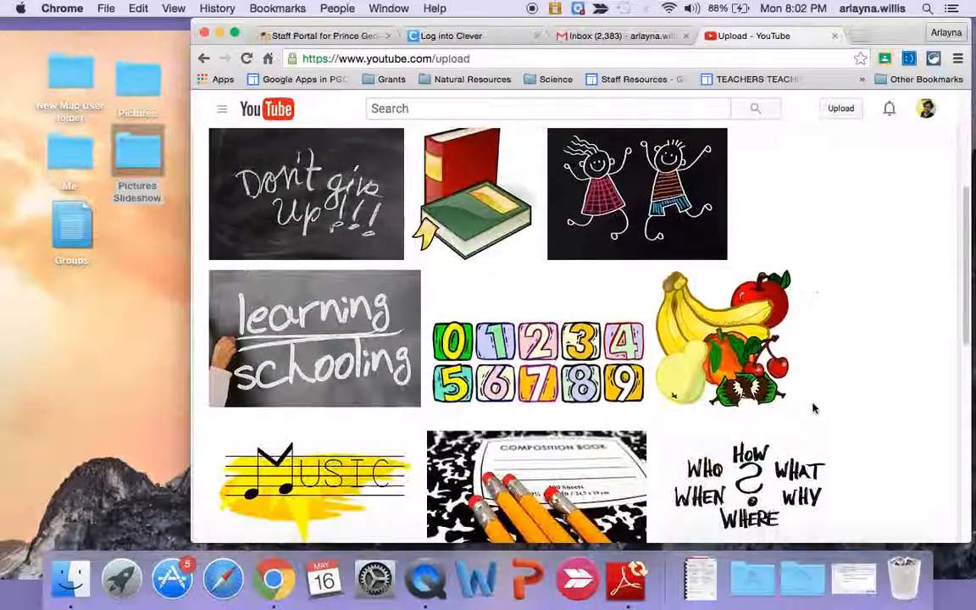
Step: Move the "keep learning" photo after the world map so that it ends the slideshow
scroll(812, 408, "down", 5)
left_click_drag(709, 217, 341, 368)
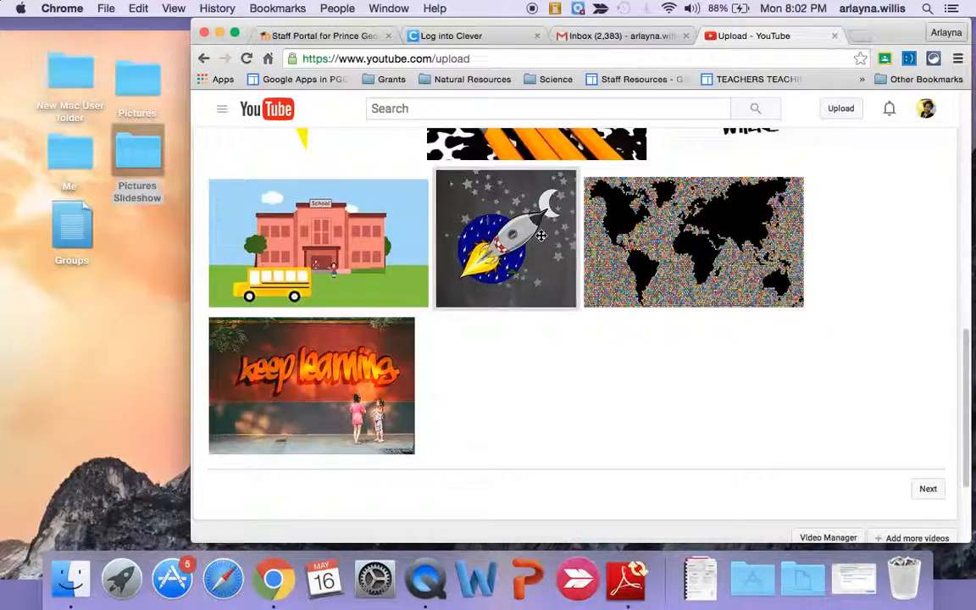
Step: Move the school building picture to the first place in the slideshow
scroll(427, 330, "up", 5)
left_click_drag(318, 449, 267, 119)
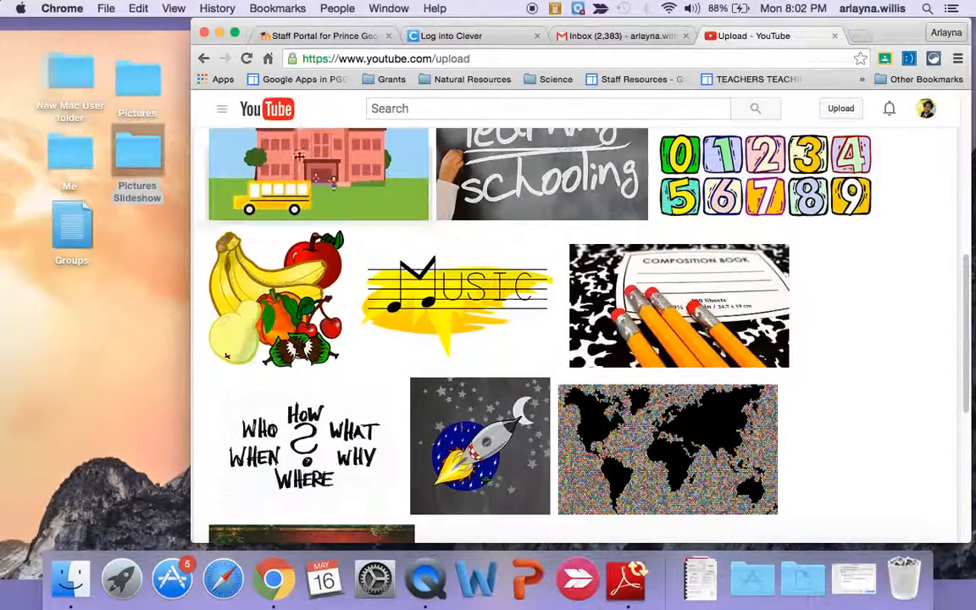
scroll(327, 349, "up", 2)
scroll(327, 349, "up", 5)
left_click_drag(328, 456, 328, 195)
scroll(396, 349, "up", 3)
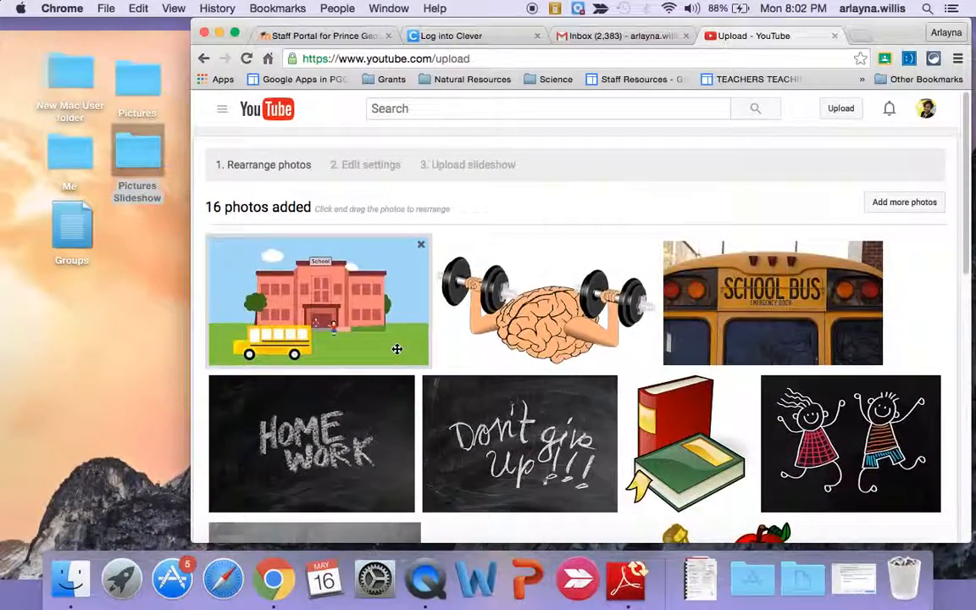
Step: Review the photo order and continue to the slideshow's settings
scroll(396, 348, "down", 10)
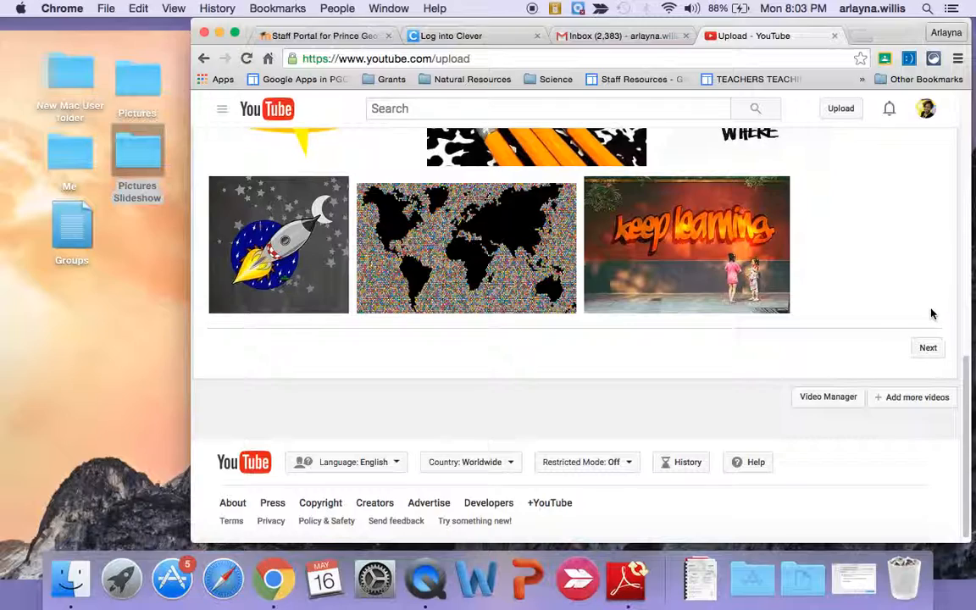
scroll(925, 351, "up", 10)
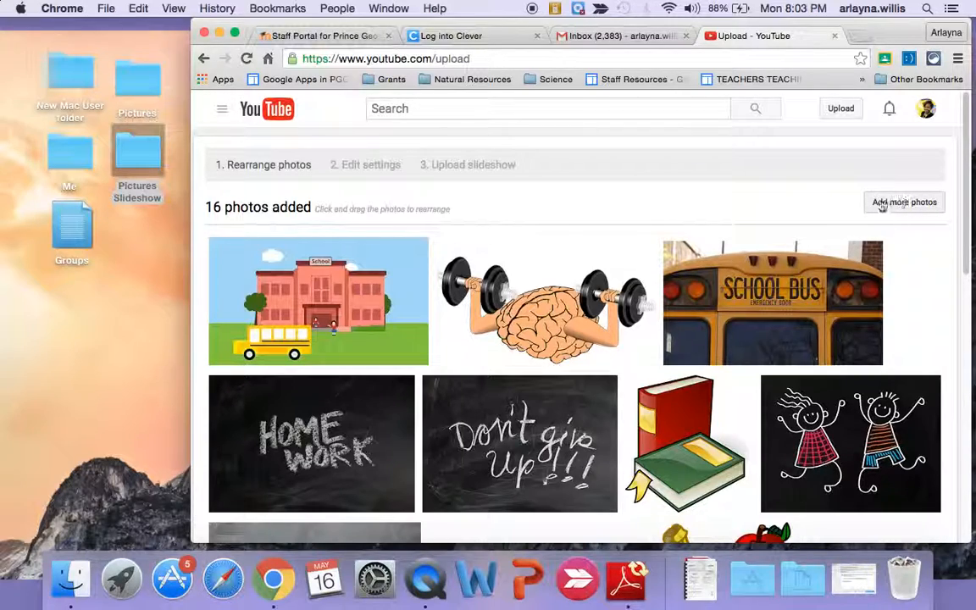
scroll(919, 288, "down", 10)
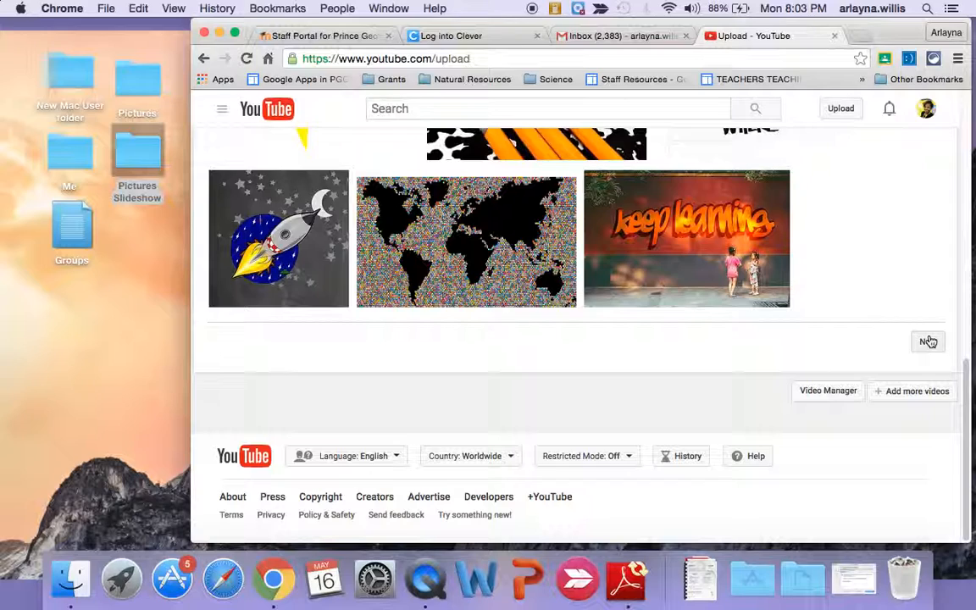
left_click(928, 341)
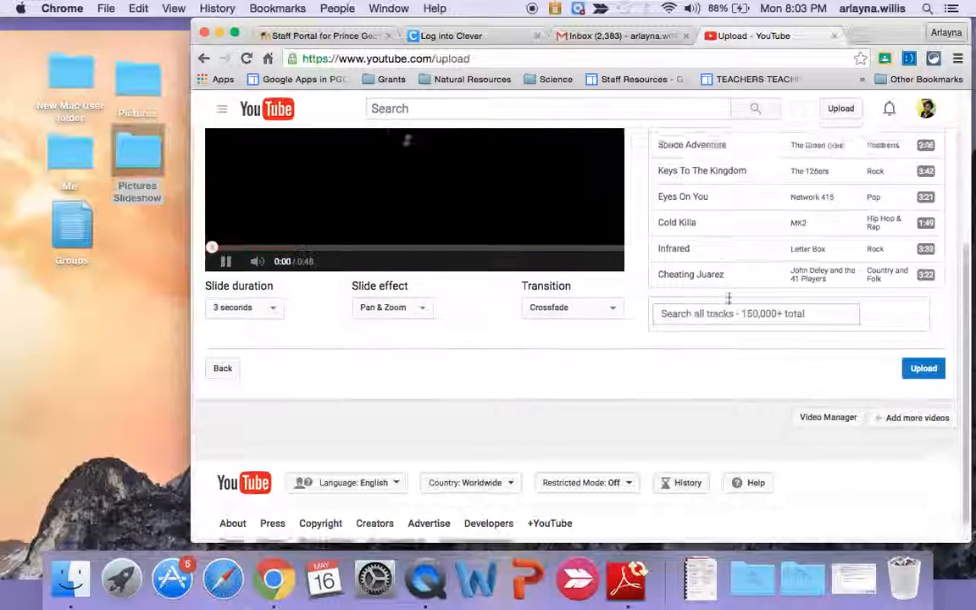
Step: Look over the slideshow preview and set the slide duration to 6 seconds
scroll(730, 288, "up", 2)
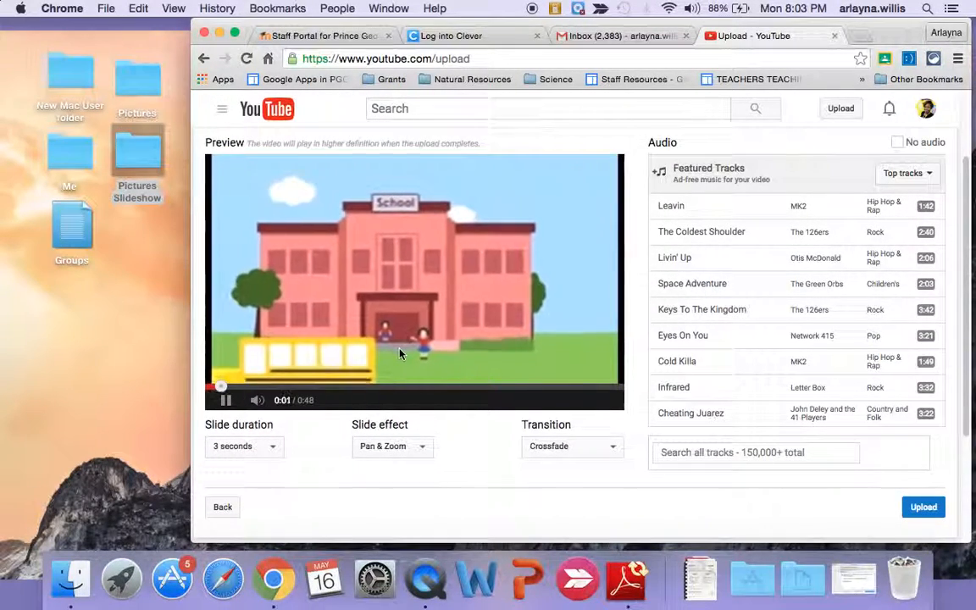
scroll(401, 353, "down", 1)
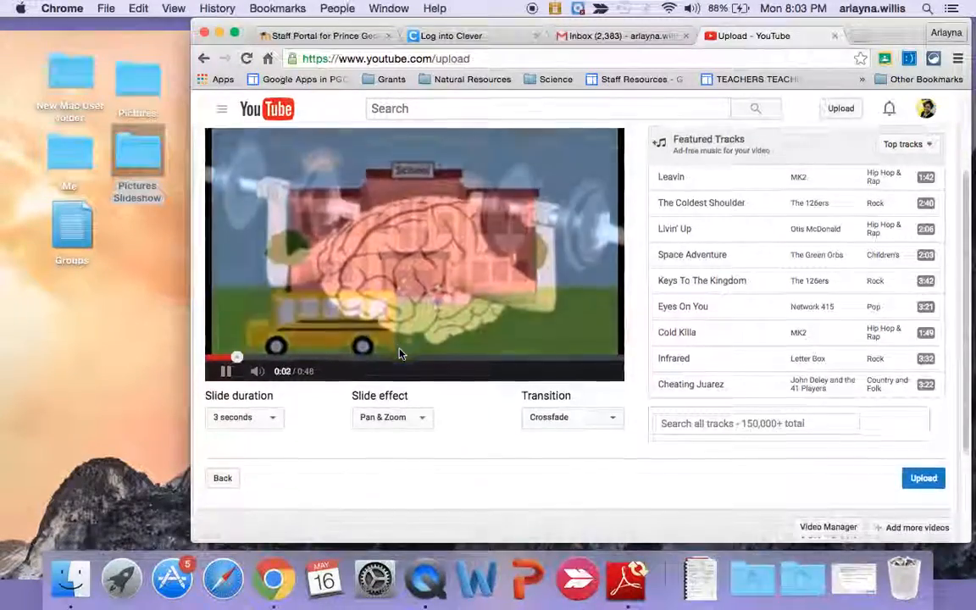
scroll(401, 353, "up", 1)
scroll(401, 354, "up", 3)
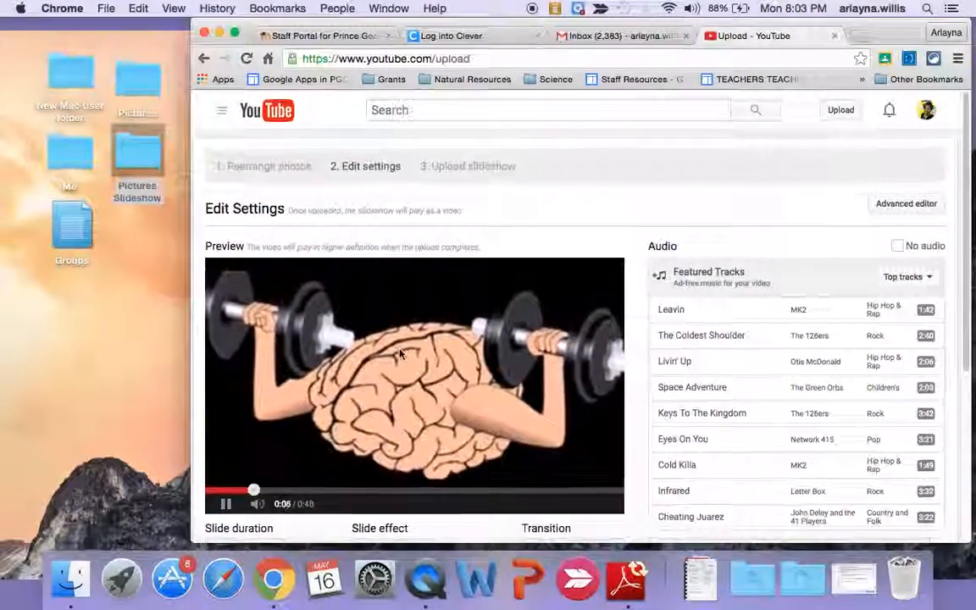
scroll(401, 354, "down", 3)
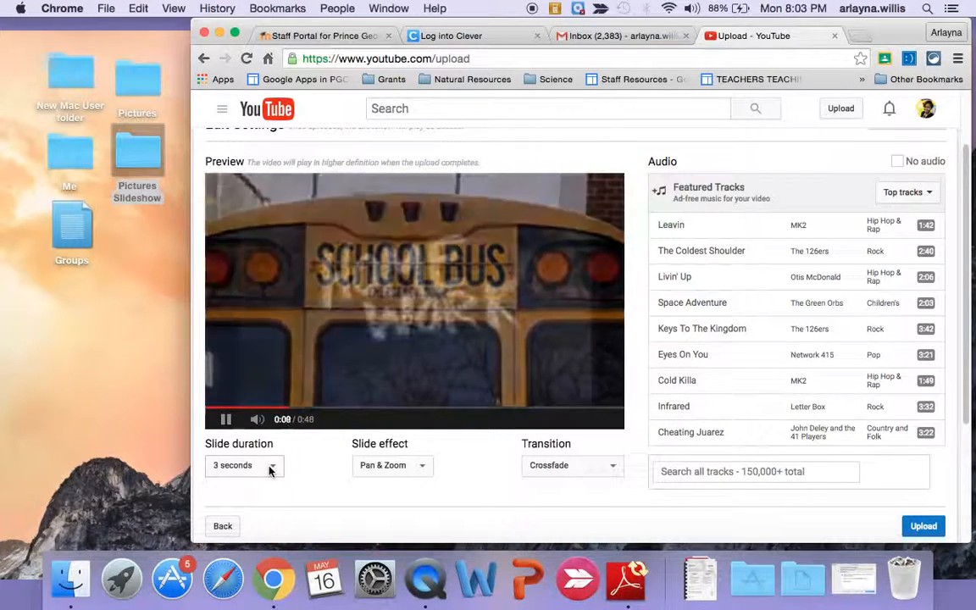
left_click(270, 471)
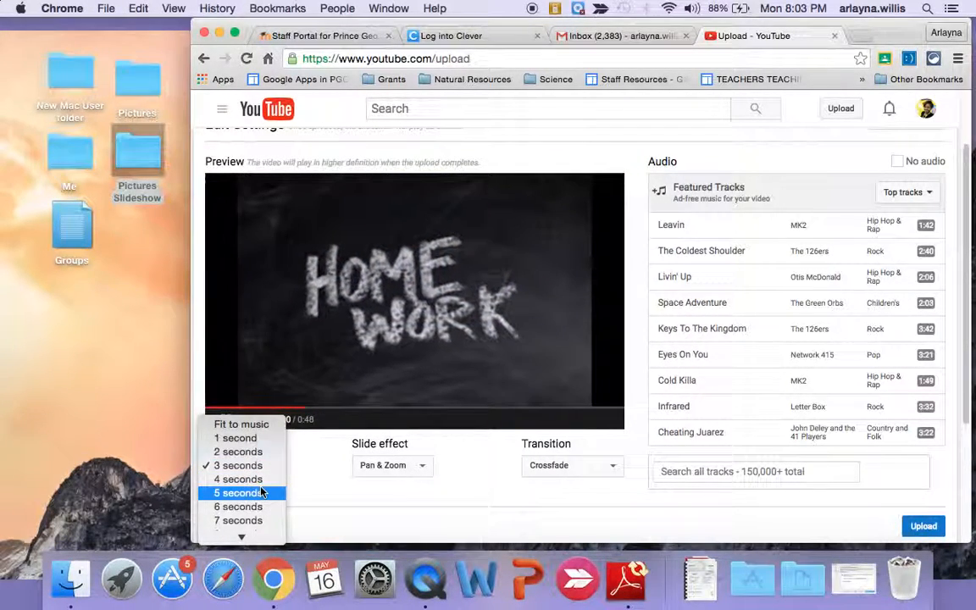
scroll(260, 492, "down", 2)
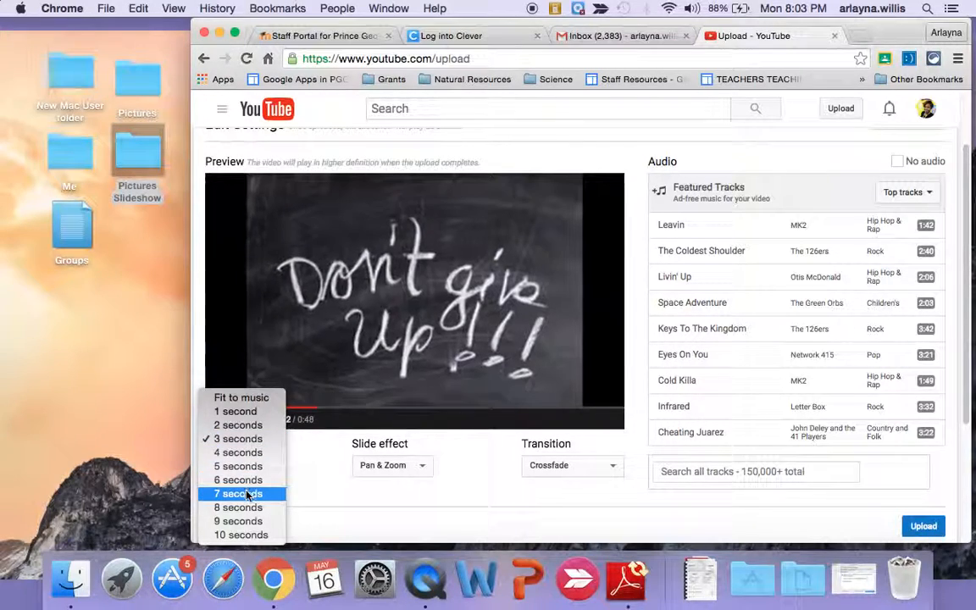
left_click(247, 481)
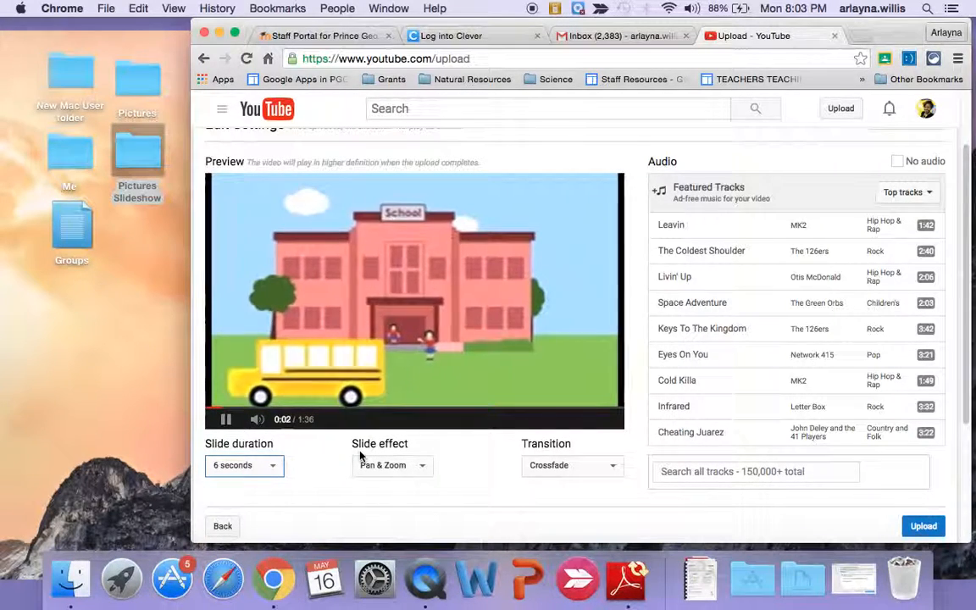
Step: Keep the Pan & Zoom slide effect and set the slideshow's transition to Radial Wipe
left_click(420, 465)
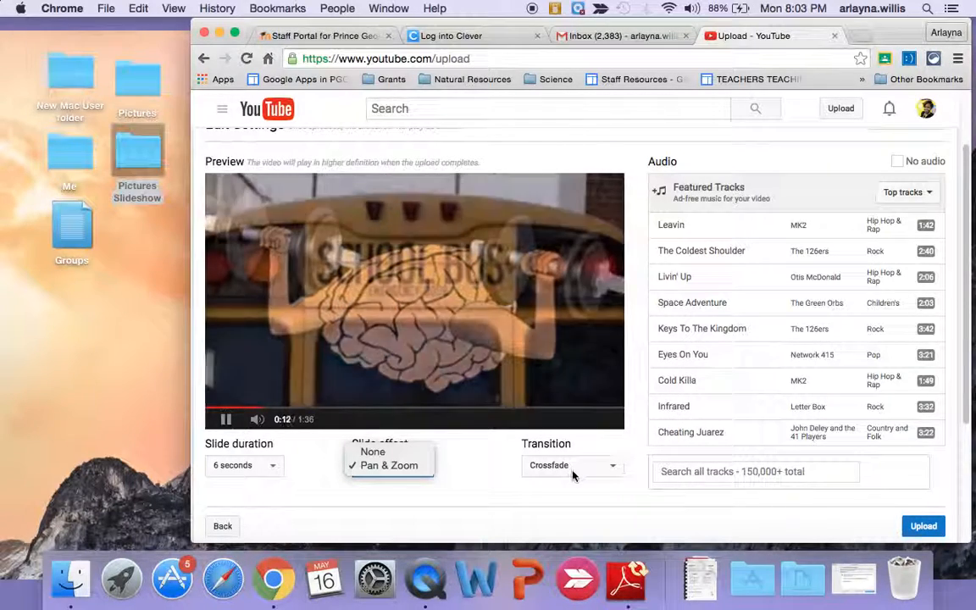
left_click(573, 475)
left_click(606, 469)
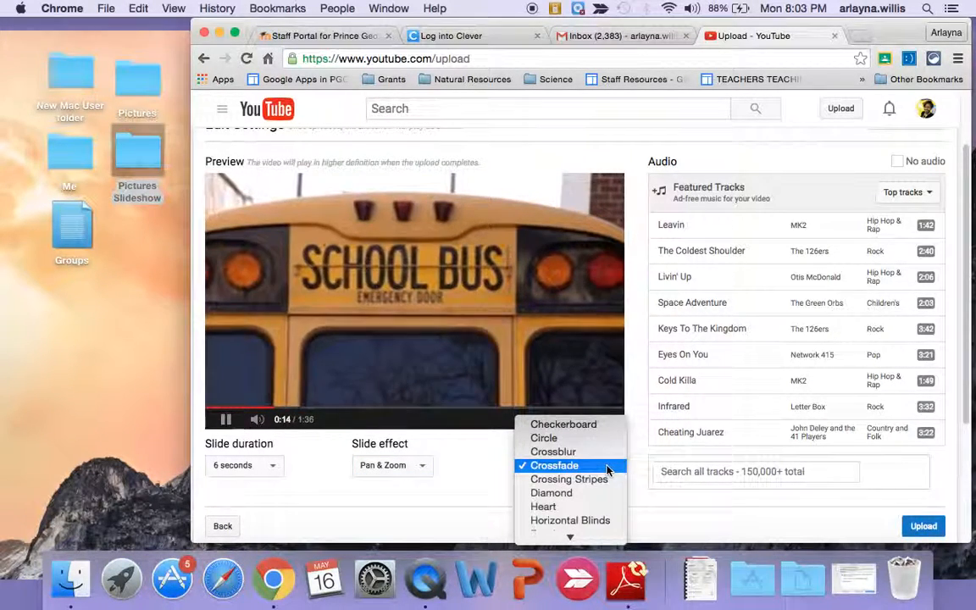
scroll(606, 468, "down", 3)
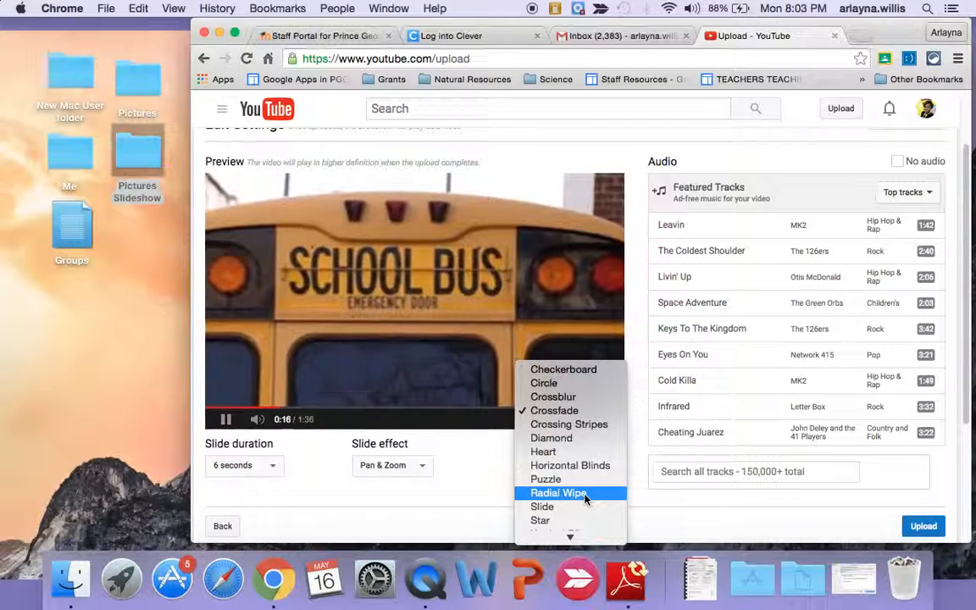
left_click(585, 493)
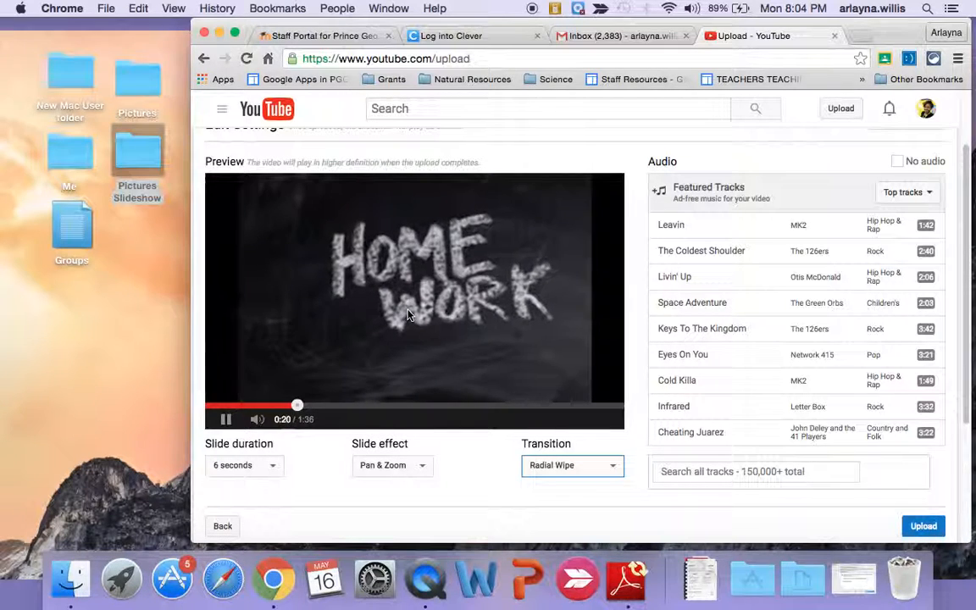
Step: Open the slideshow in the advanced editor and bring up its title styles
scroll(804, 421, "up", 2)
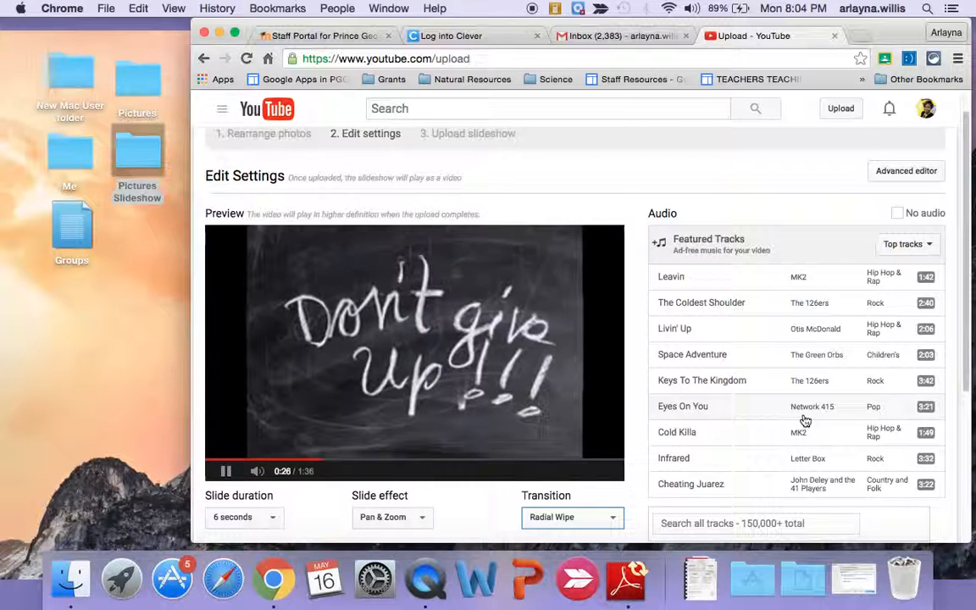
left_click(893, 172)
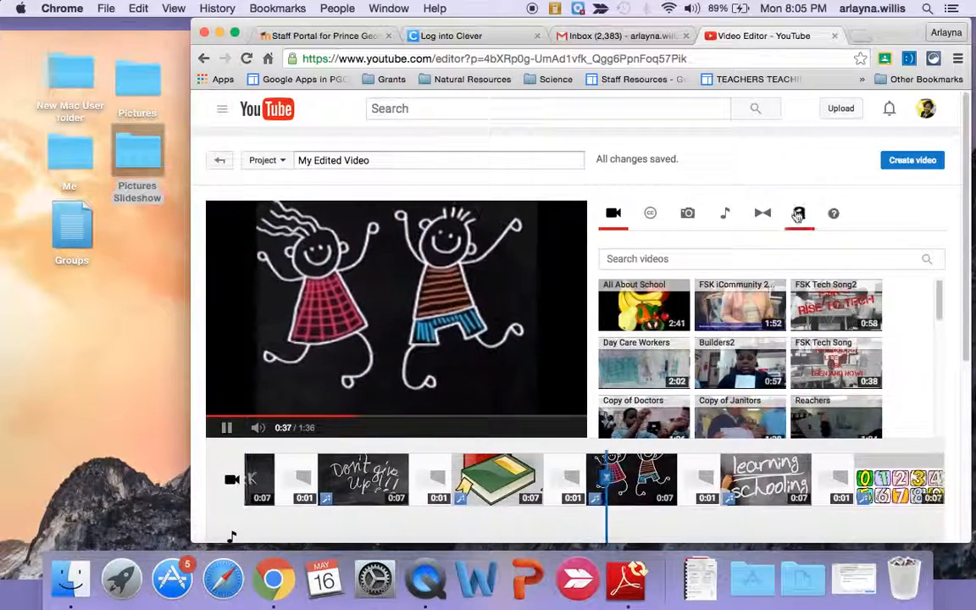
left_click(796, 212)
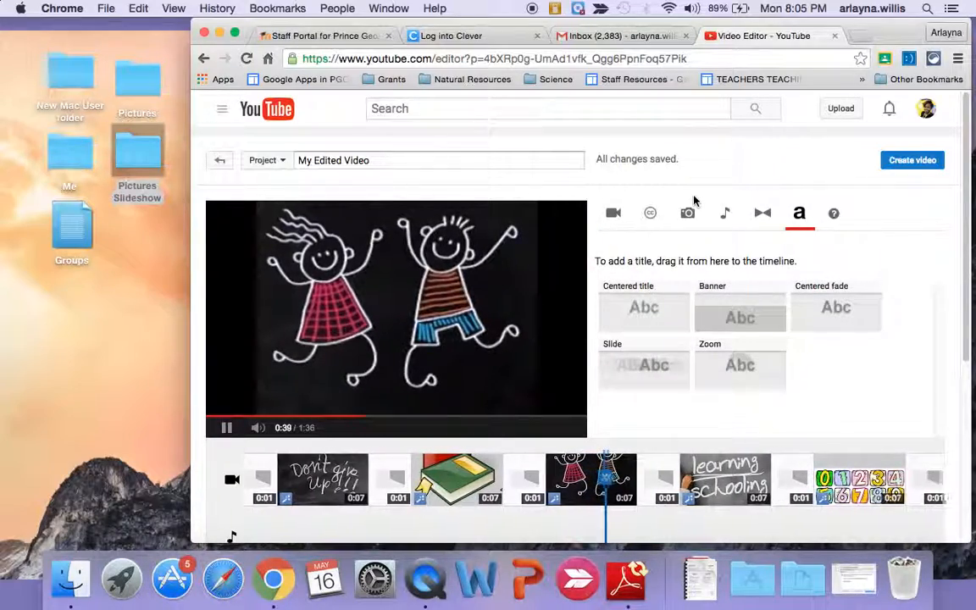
Step: Pause the preview and add a centered title before the school building picture at the start of the timeline
scroll(679, 290, "down", 2)
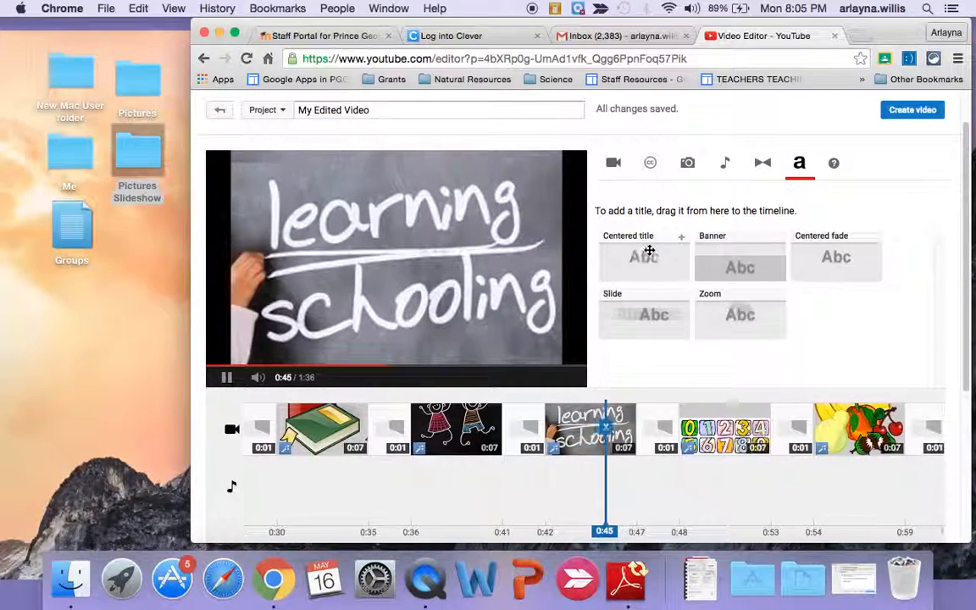
left_click(226, 380)
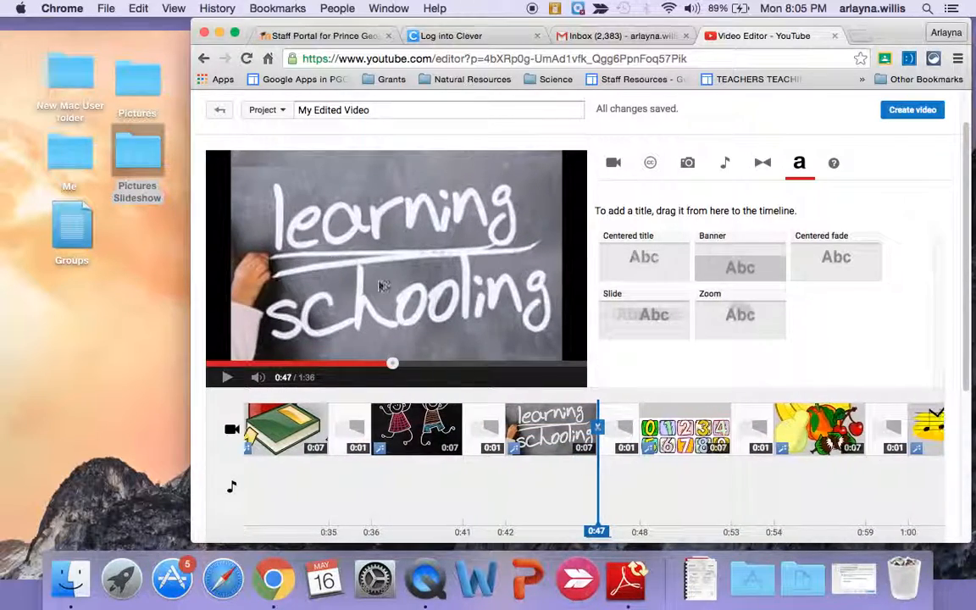
scroll(435, 261, "down", 3)
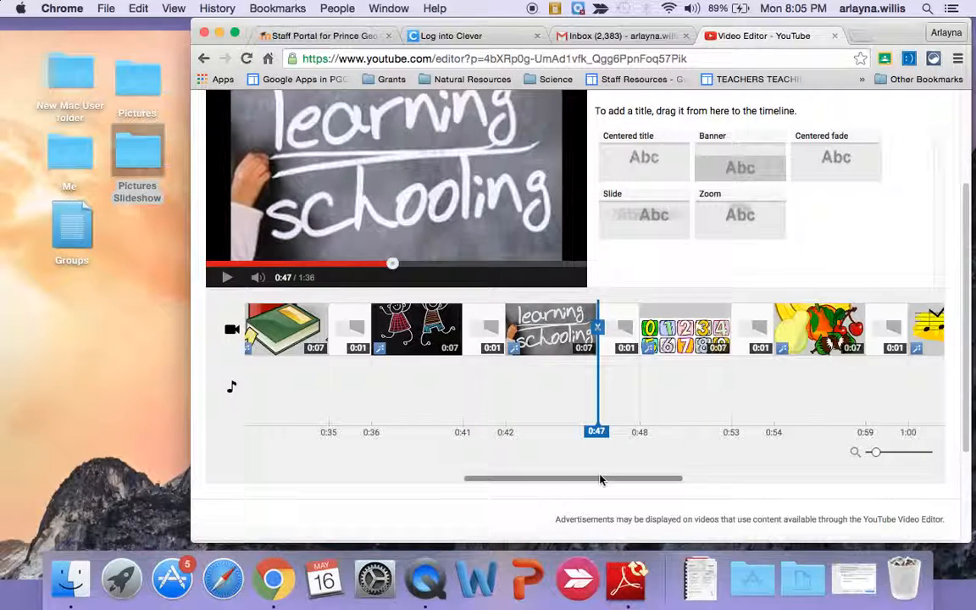
left_click_drag(600, 480, 359, 480)
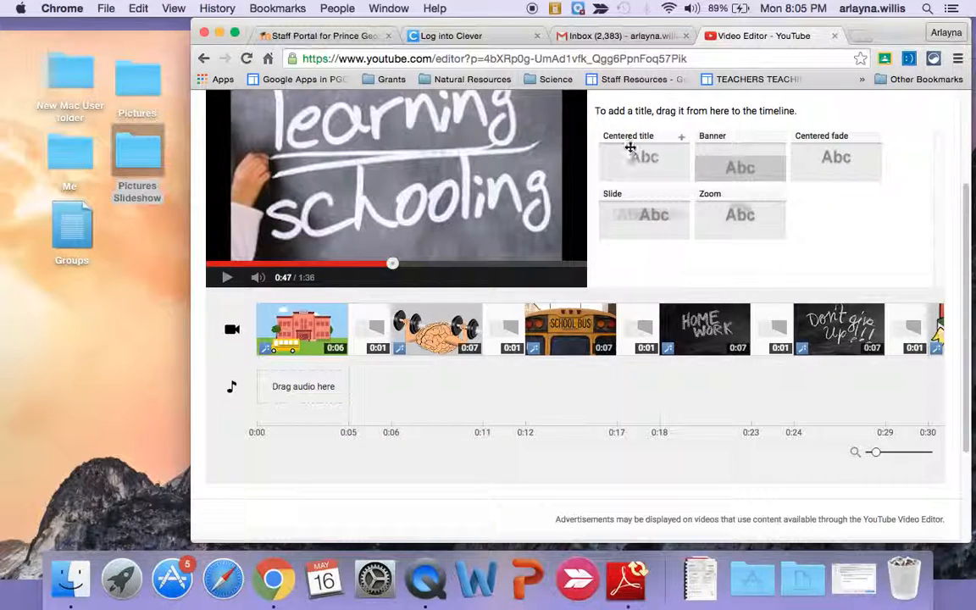
left_click_drag(643, 156, 266, 328)
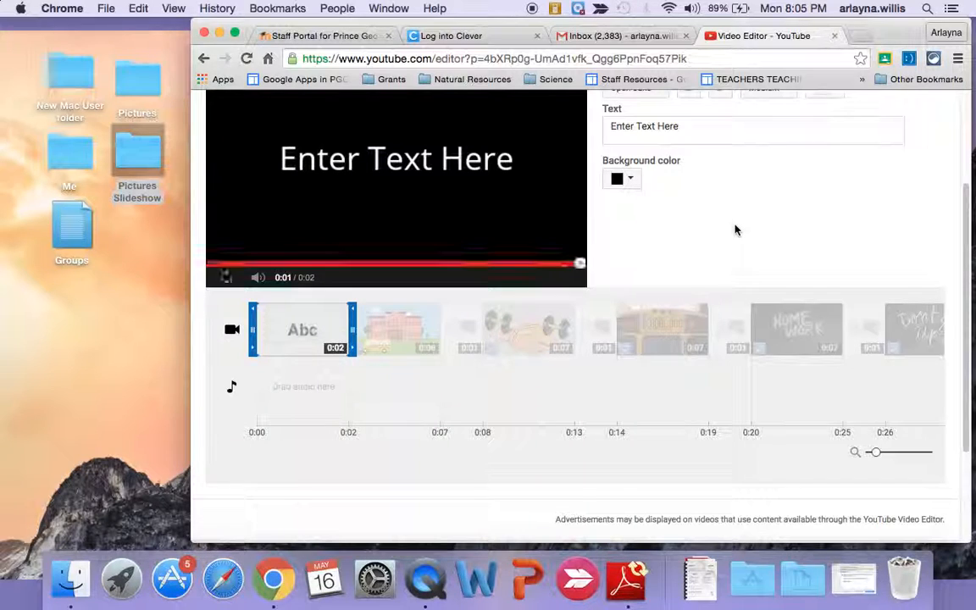
Step: Format the title in bold Arvo, size Large, on a purple background
scroll(721, 207, "up", 3)
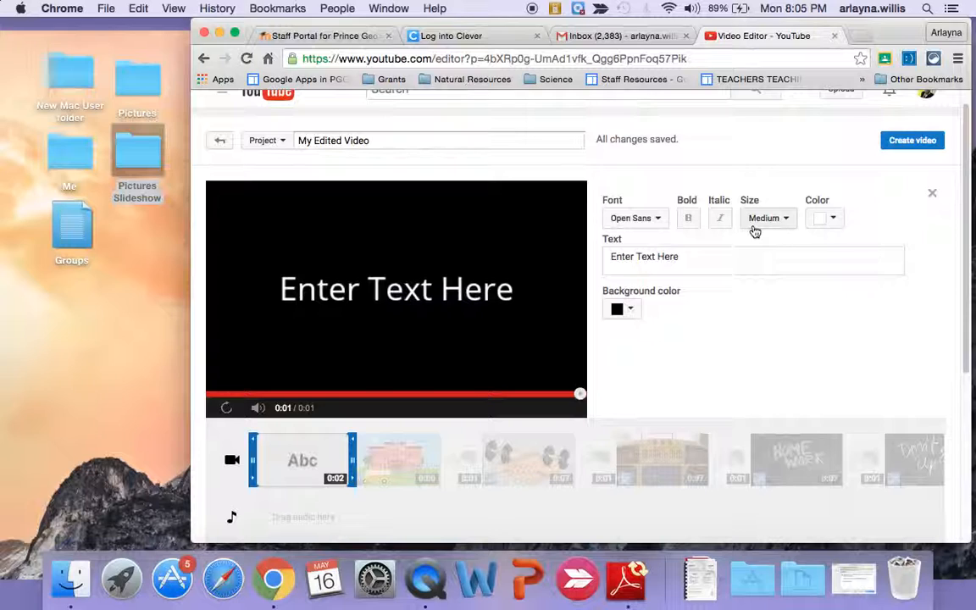
left_click(653, 218)
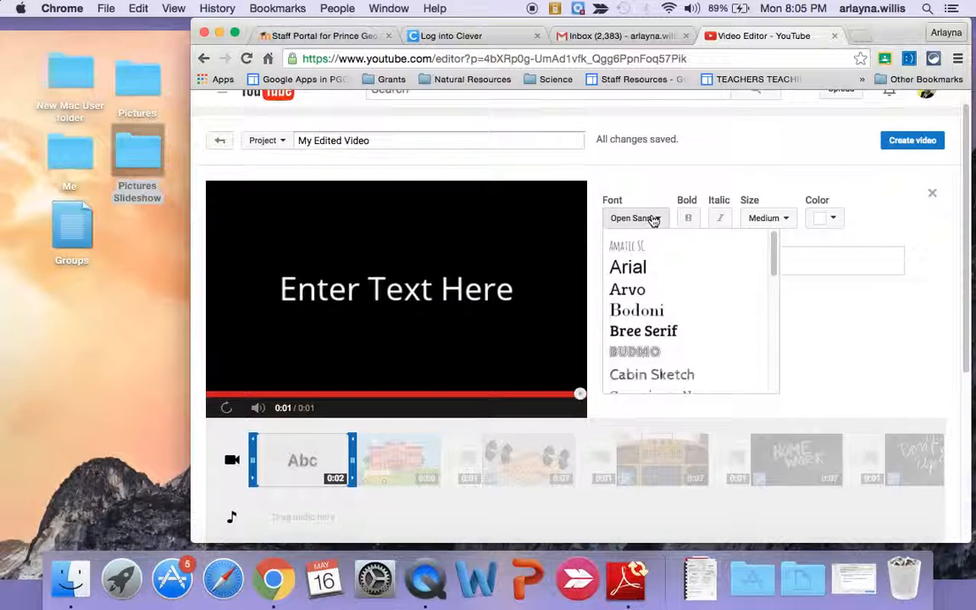
left_click(652, 291)
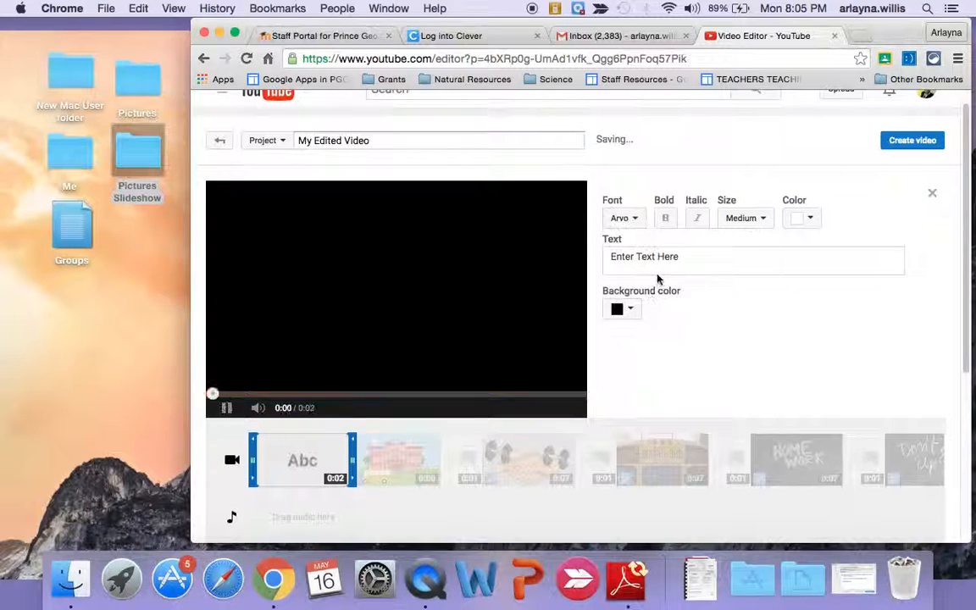
left_click(667, 218)
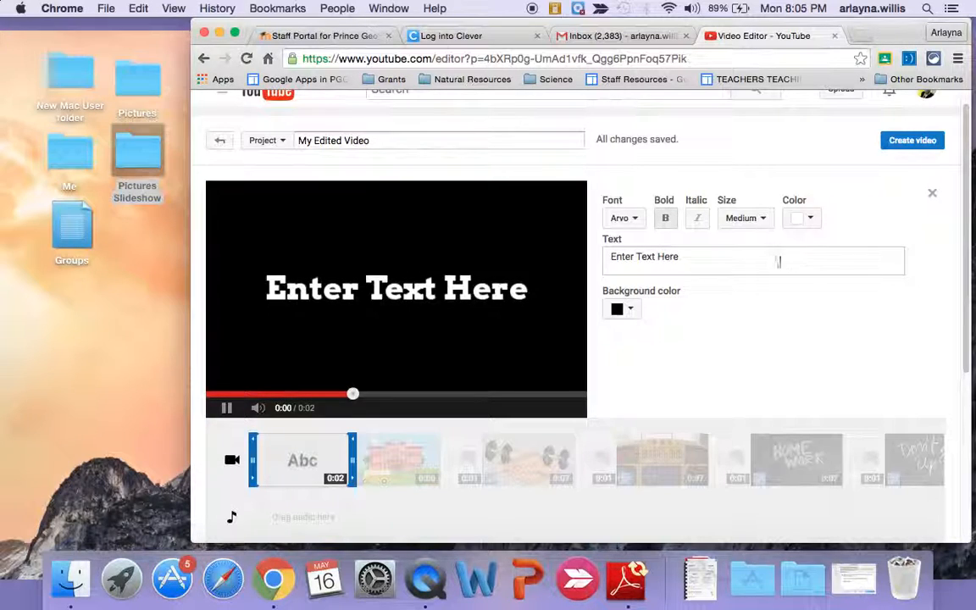
left_click(765, 219)
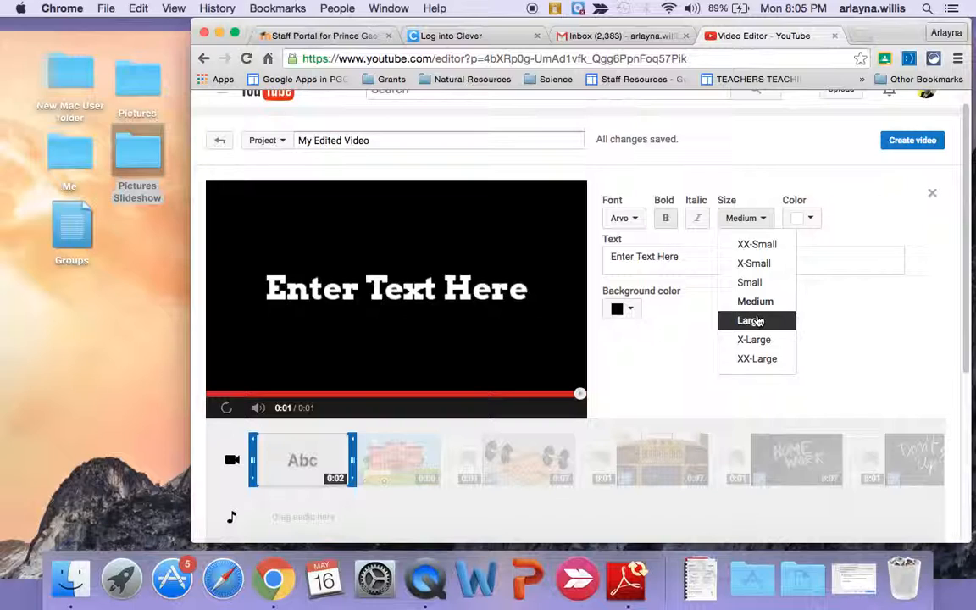
left_click(756, 320)
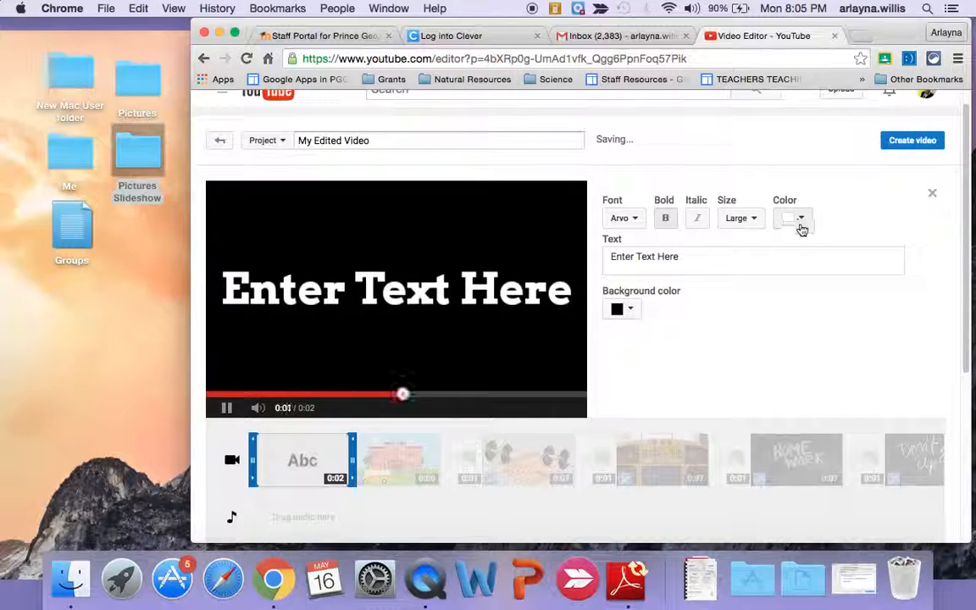
left_click(631, 312)
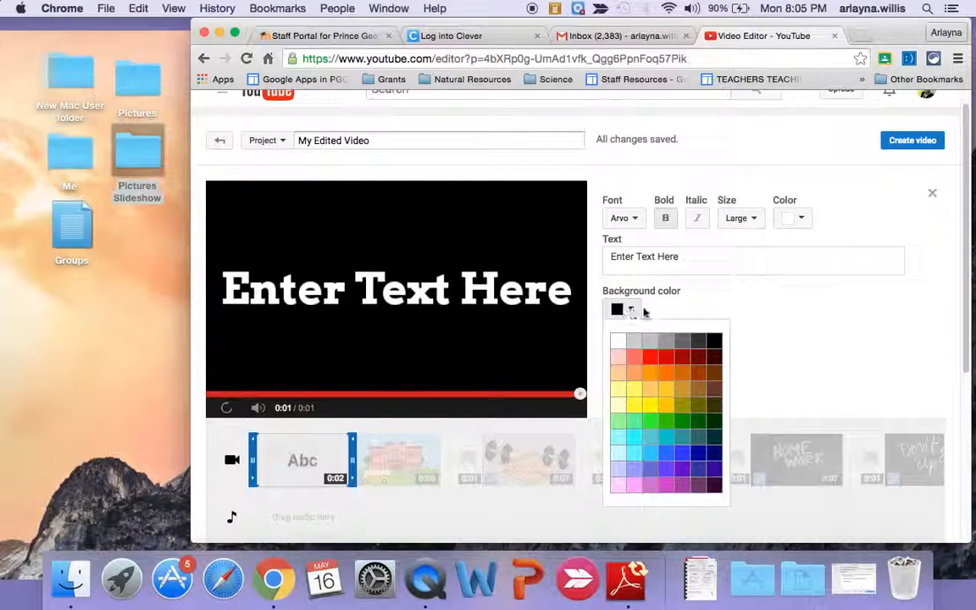
left_click(684, 470)
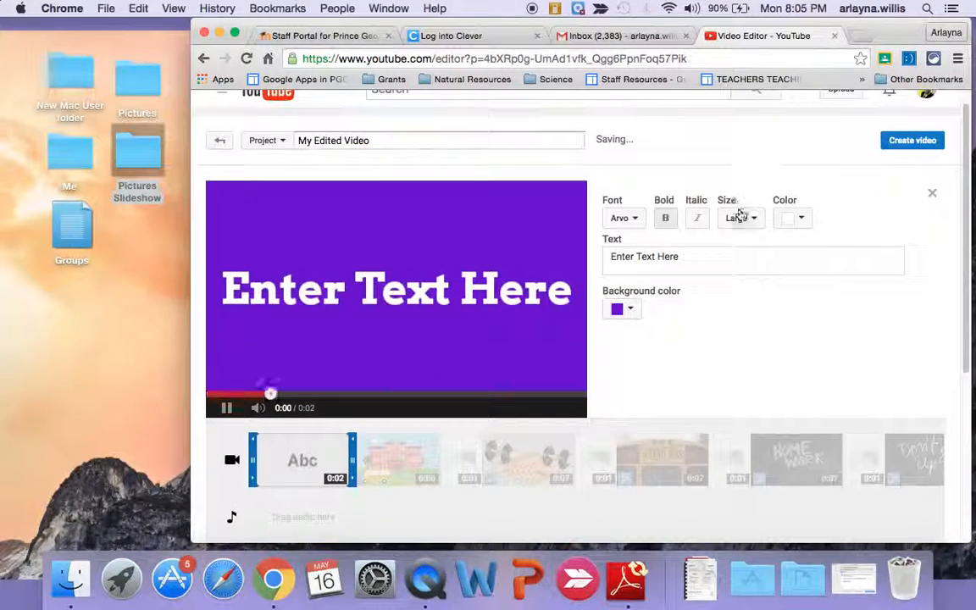
Step: Try dark red for the title text and set the color back to white
left_click(796, 219)
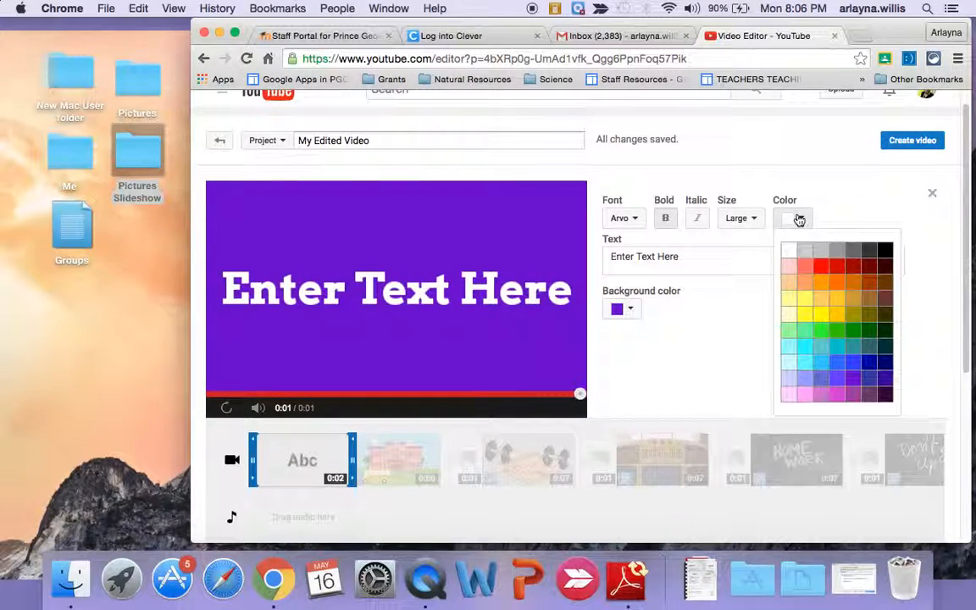
left_click(885, 264)
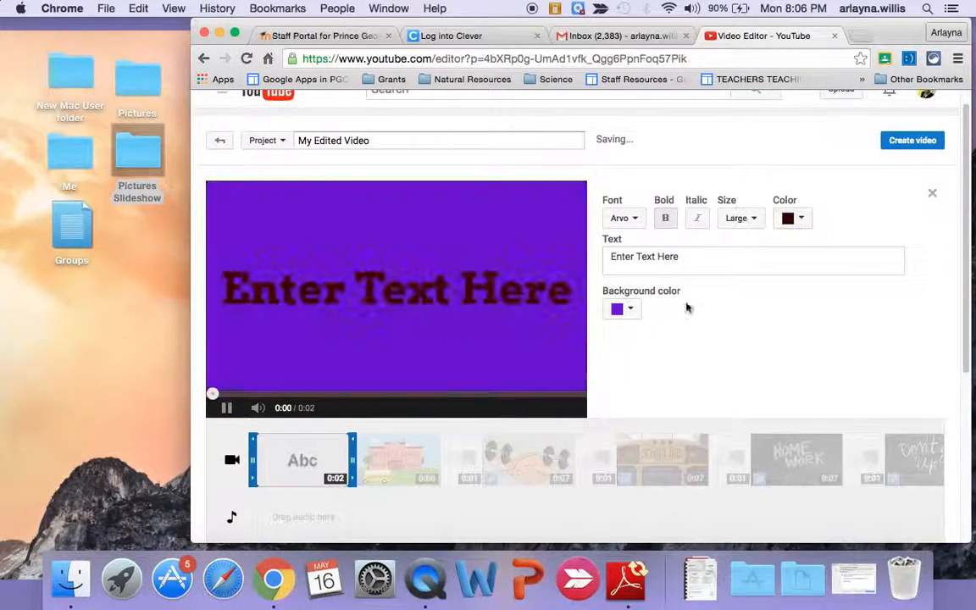
left_click(807, 218)
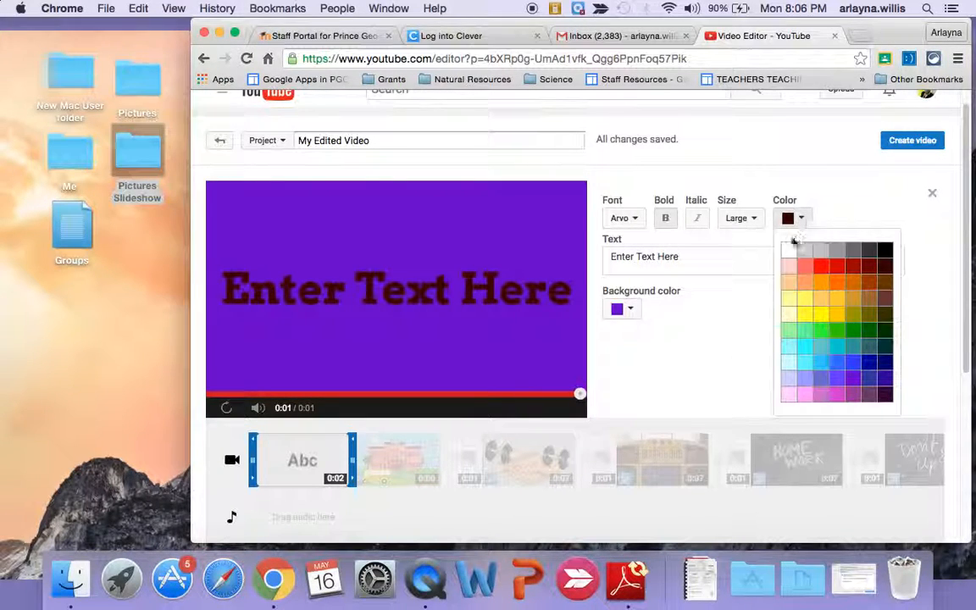
left_click(788, 251)
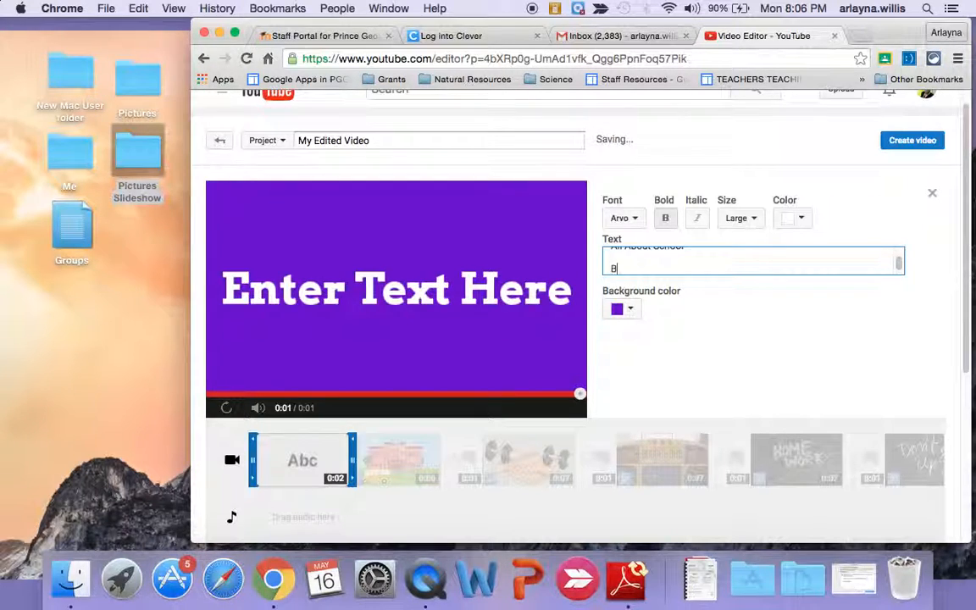
Step: Make the title read "All About School" with a "By:" line giving the author's full name, and set its size to Medium
type("y: Arlayna Willis")
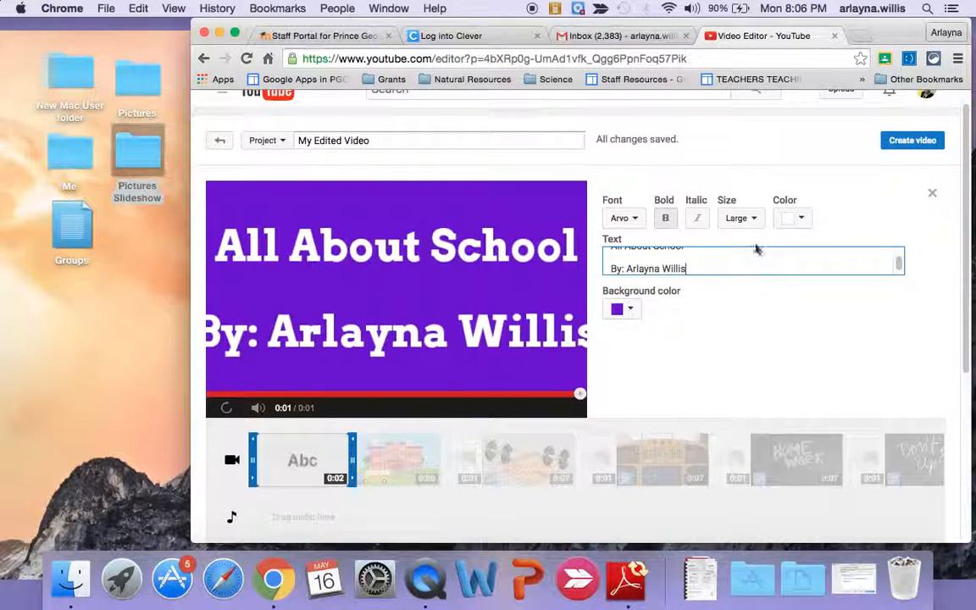
left_click(740, 219)
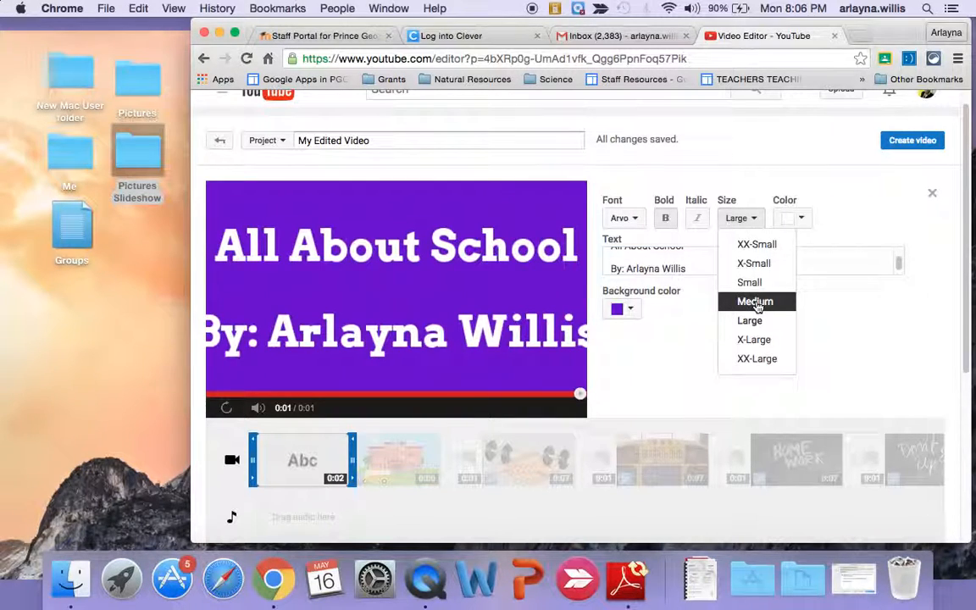
left_click(755, 303)
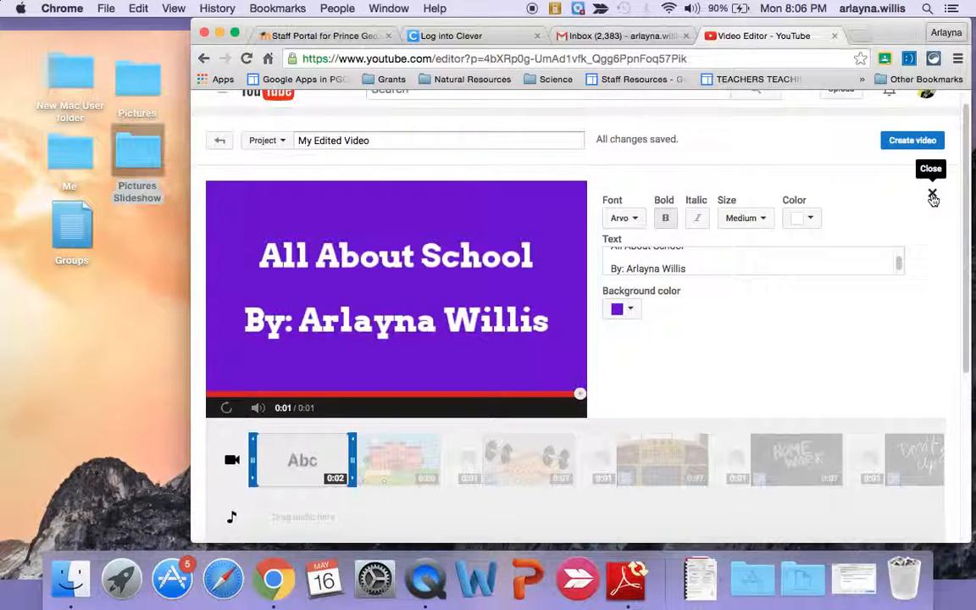
left_click(932, 197)
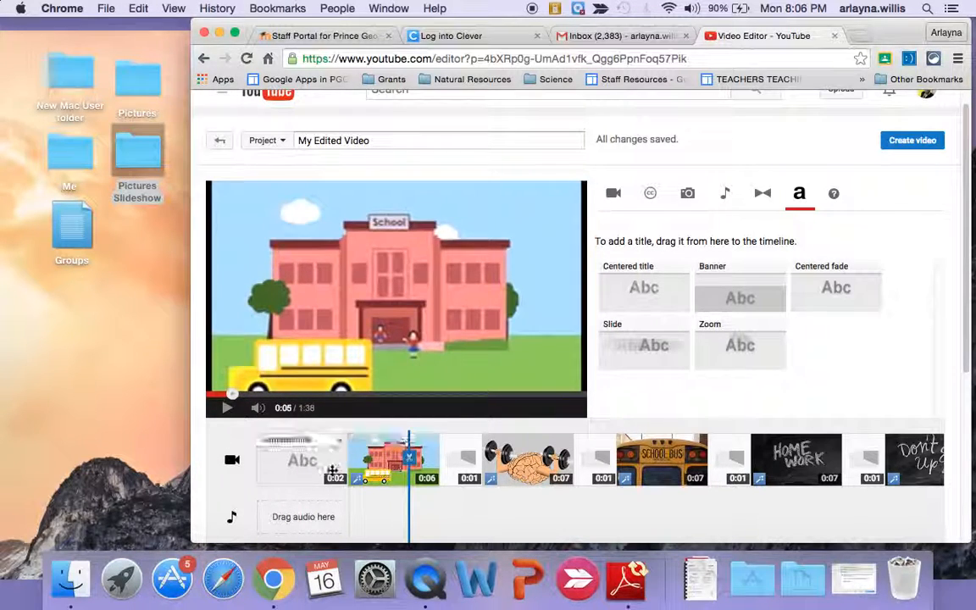
Step: Add a Radial Wipe transition between the opening title and the school building picture
left_click(762, 195)
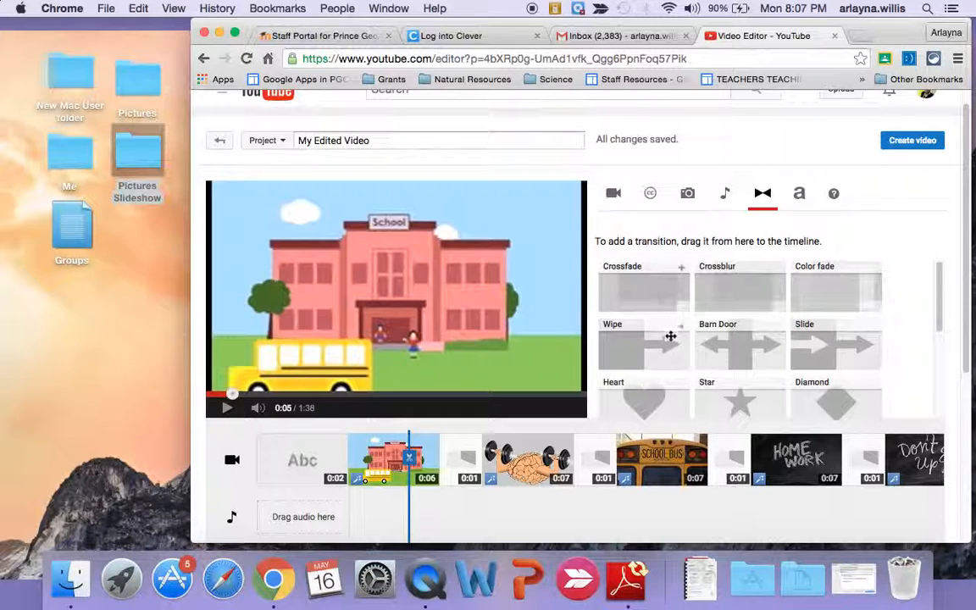
scroll(670, 330, "up", 1)
scroll(670, 339, "down", 3)
scroll(670, 342, "down", 6)
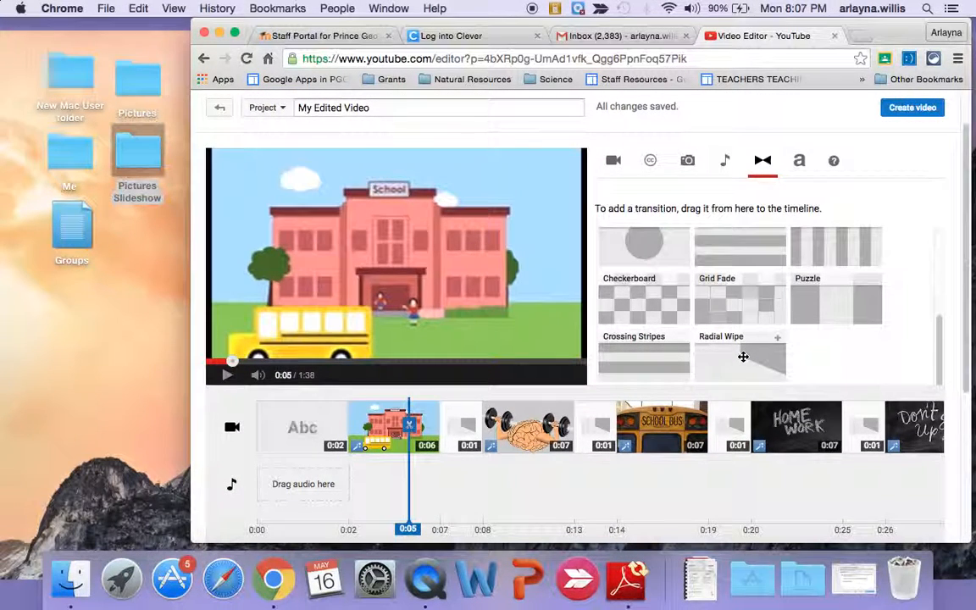
left_click_drag(736, 354, 367, 424)
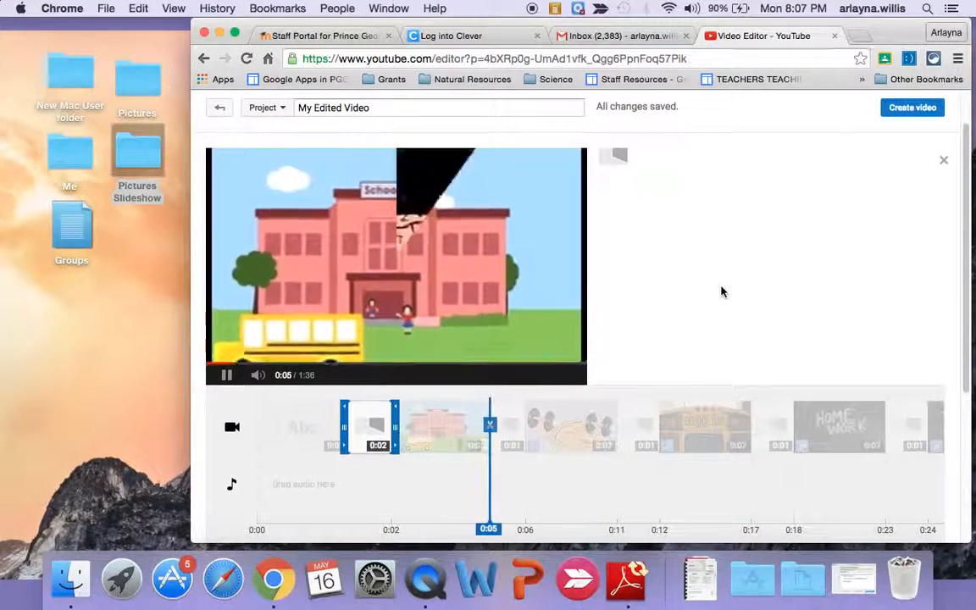
scroll(723, 291, "up", 1)
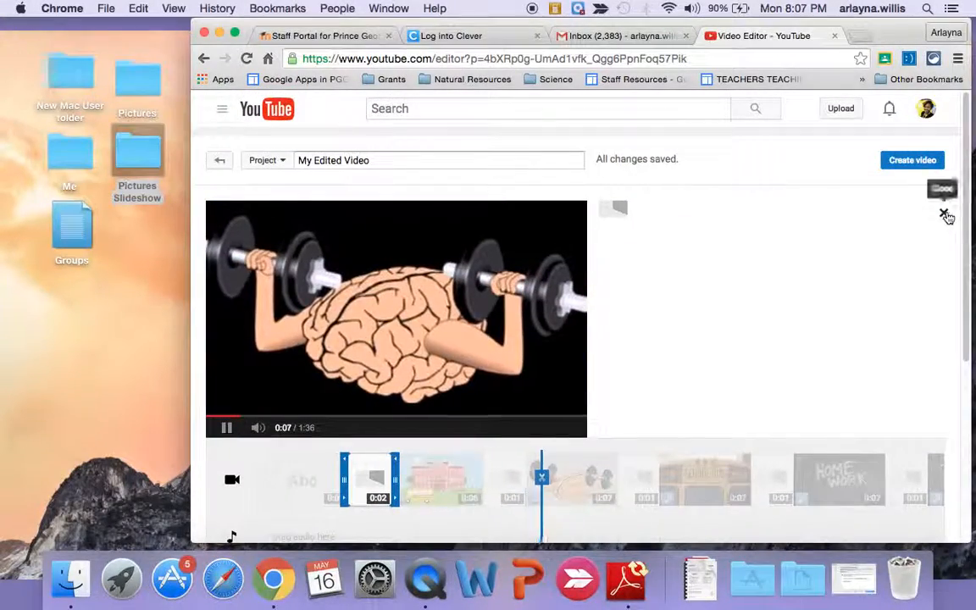
Step: Pause the preview and bring the timeline back to its beginning
scroll(850, 365, "down", 2)
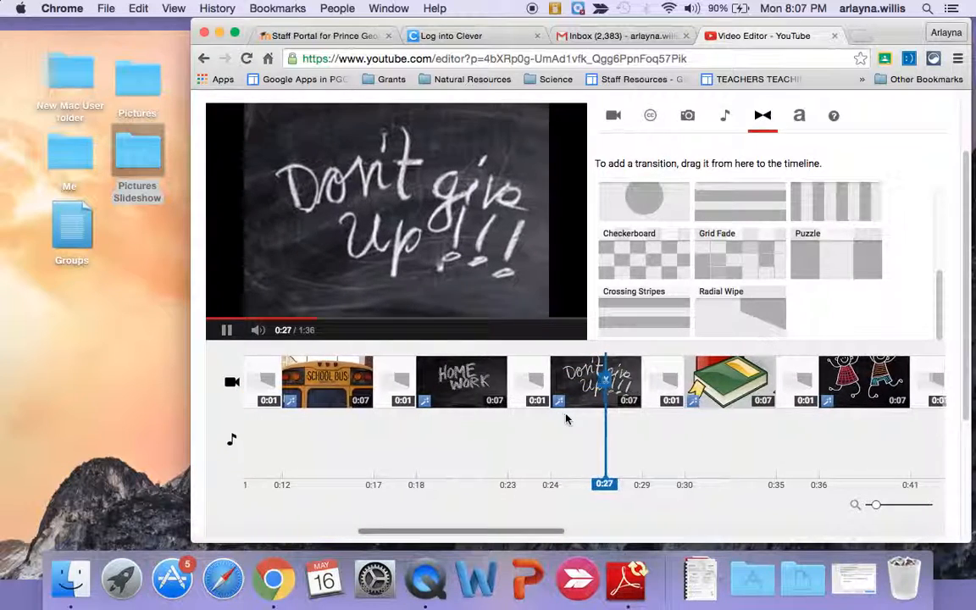
left_click(226, 331)
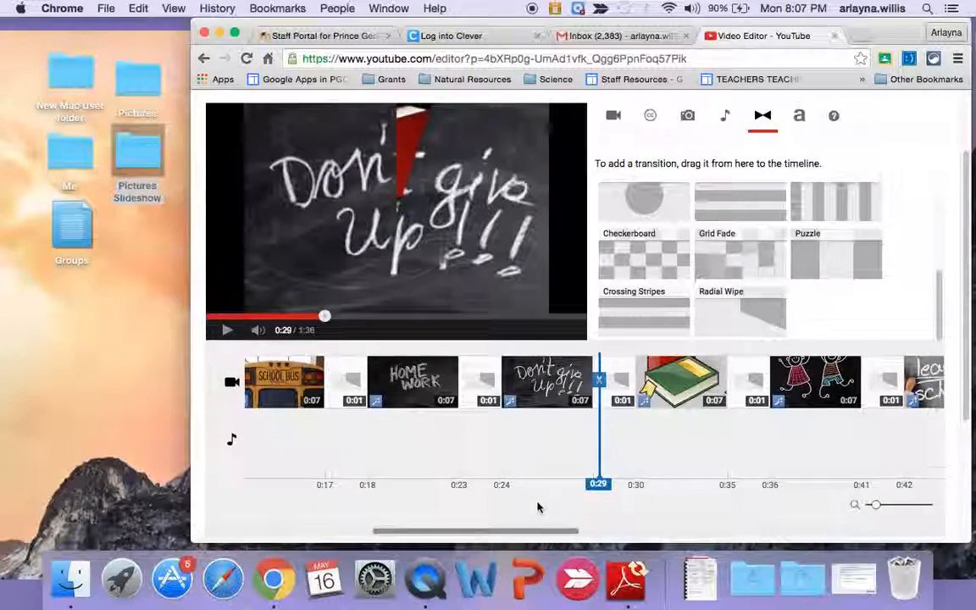
scroll(538, 507, "down", 2)
left_click_drag(552, 488, 395, 504)
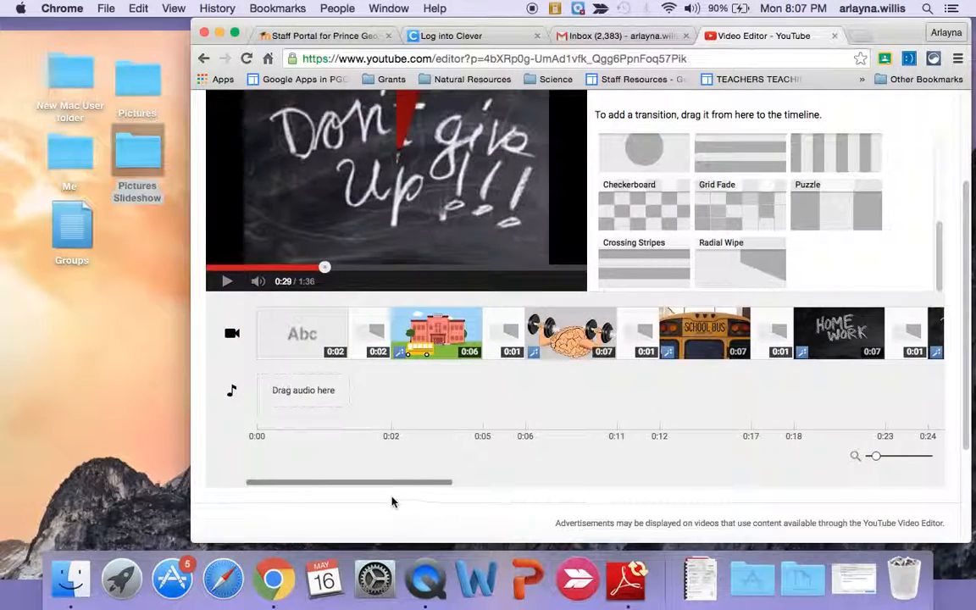
Step: Open the school building picture for editing and look over its quick fixes and filters
scroll(657, 440, "up", 3)
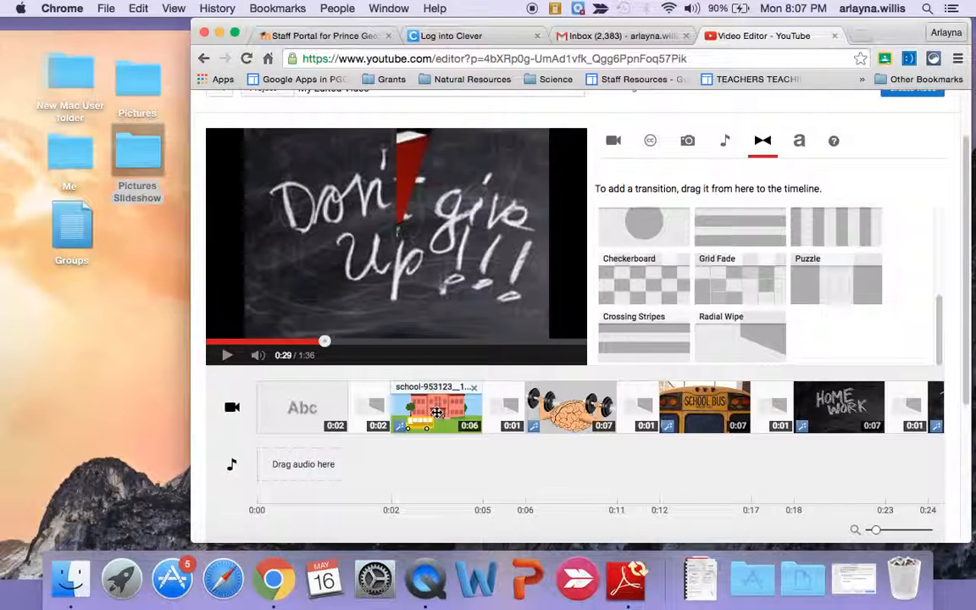
left_click(436, 412)
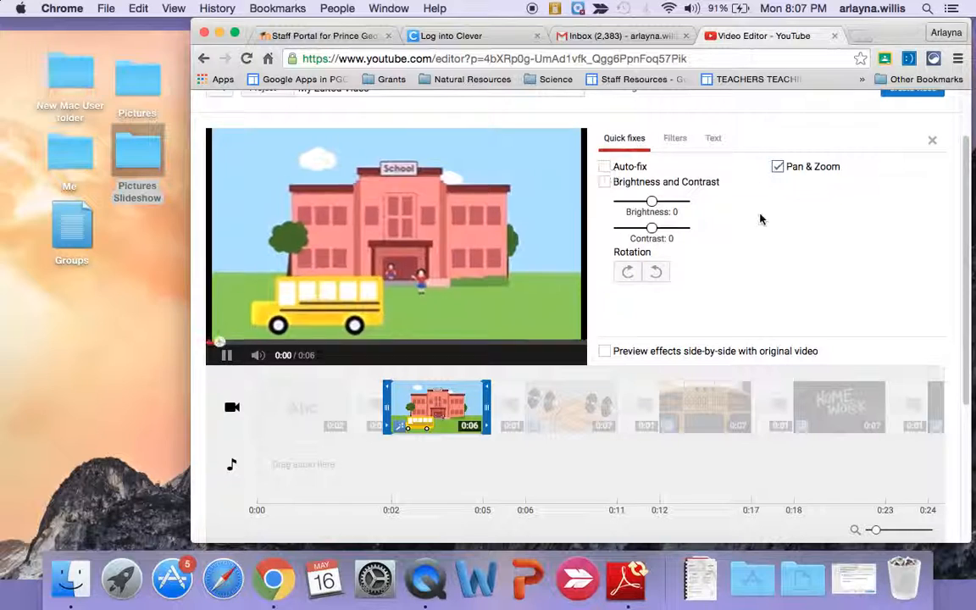
scroll(758, 216, "up", 1)
scroll(759, 228, "up", 1)
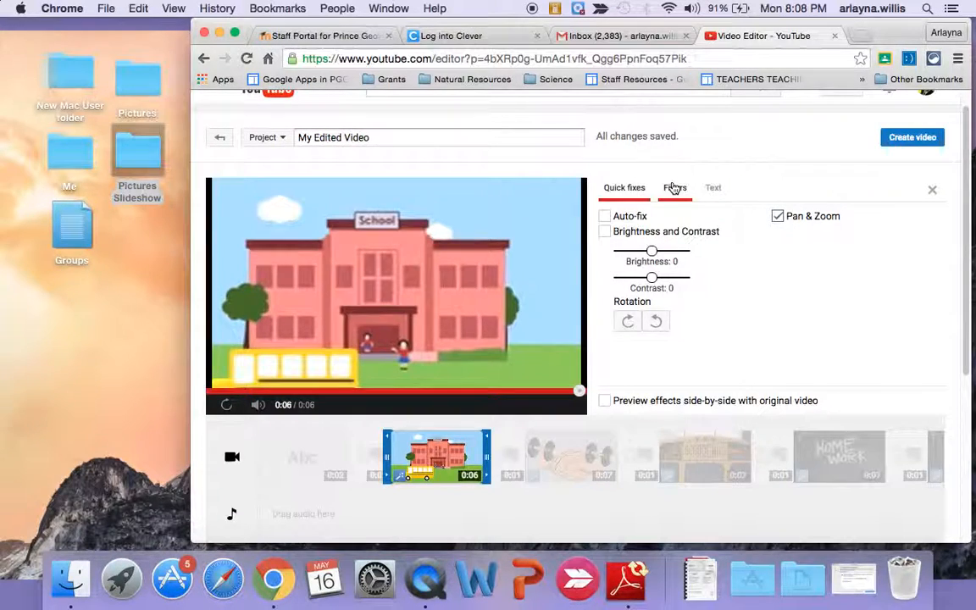
left_click(673, 188)
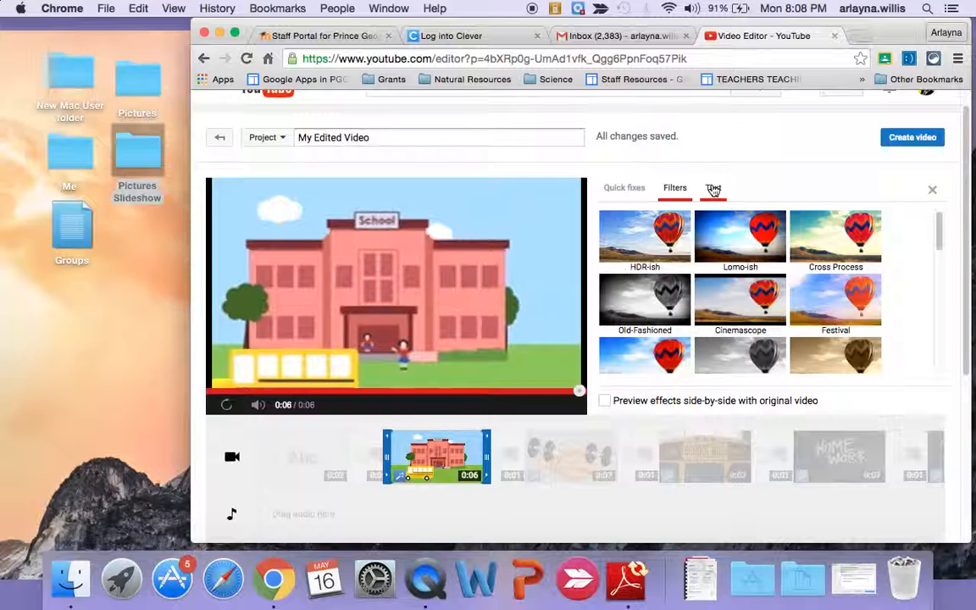
Step: Enable a text overlay on the school building picture, using the Arvo font at Small size
left_click(714, 190)
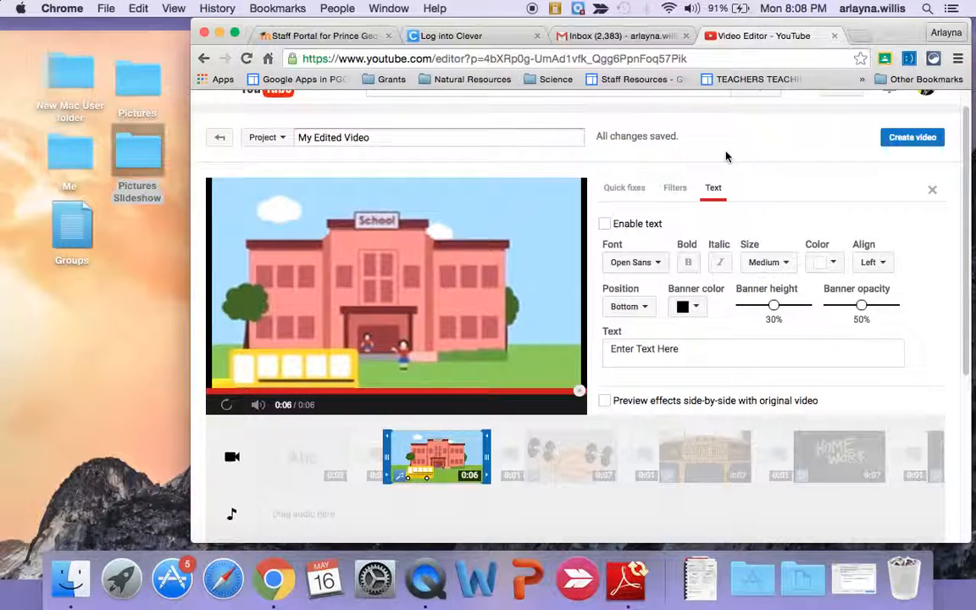
left_click(606, 224)
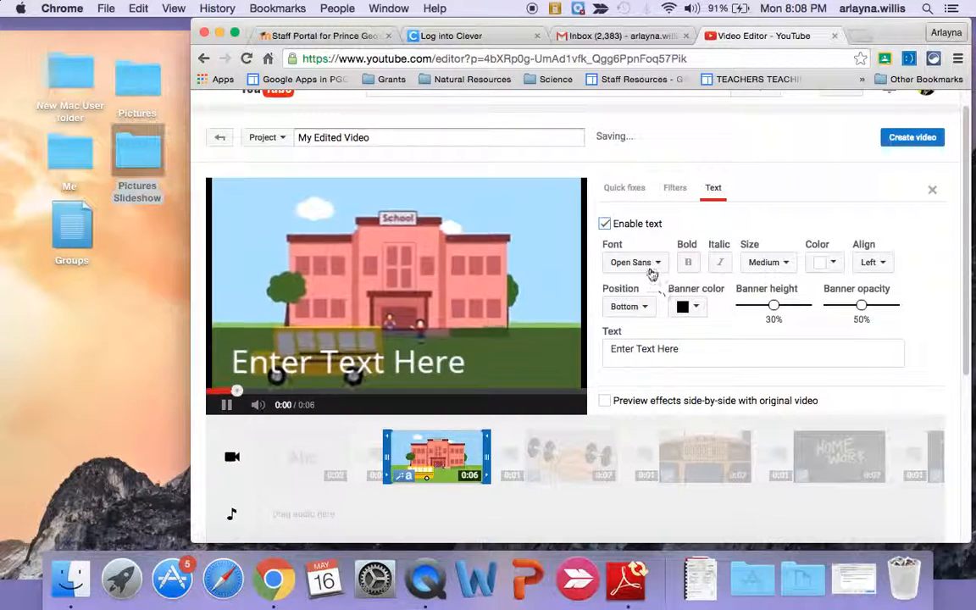
left_click(656, 263)
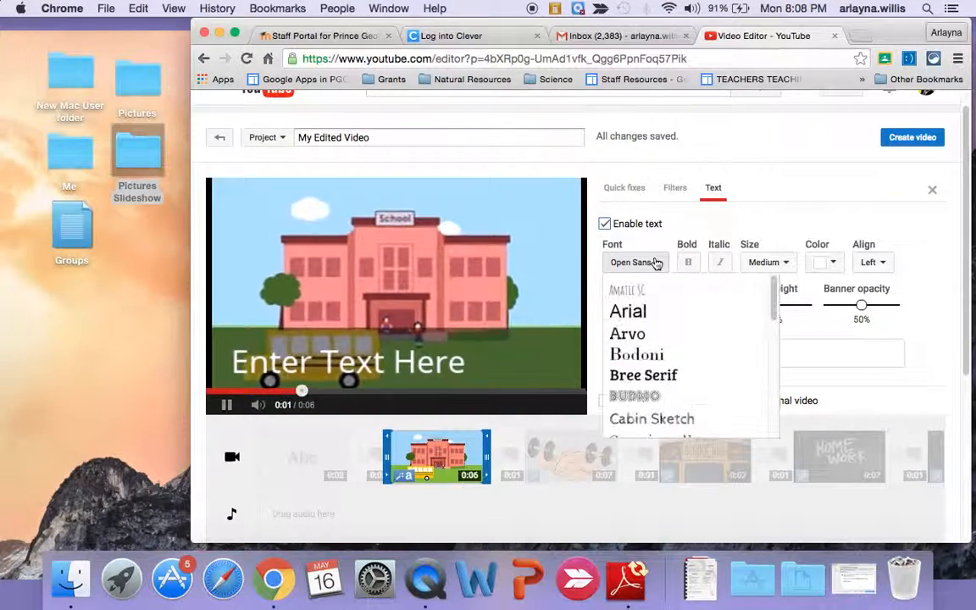
left_click(647, 338)
left_click(746, 262)
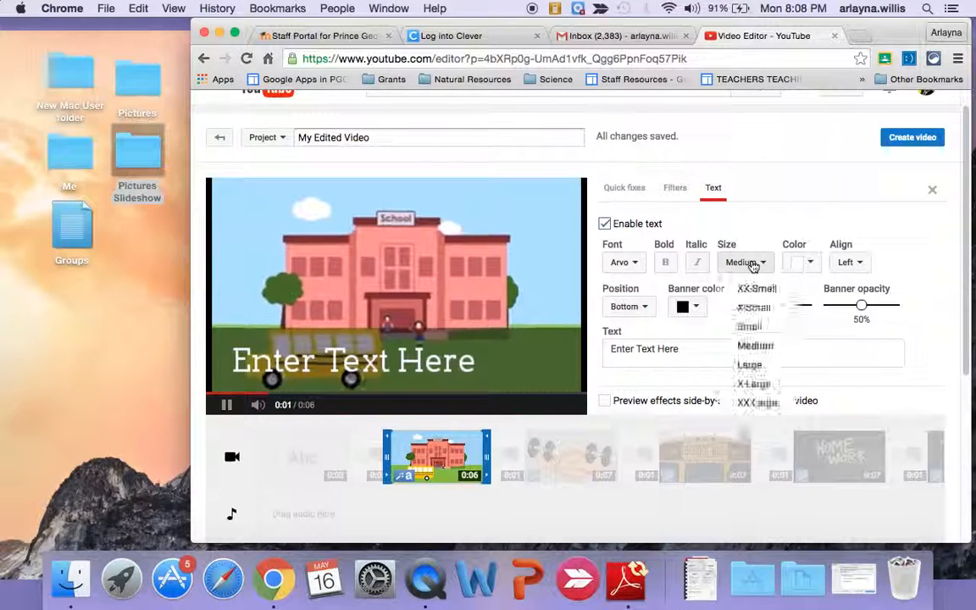
left_click(750, 327)
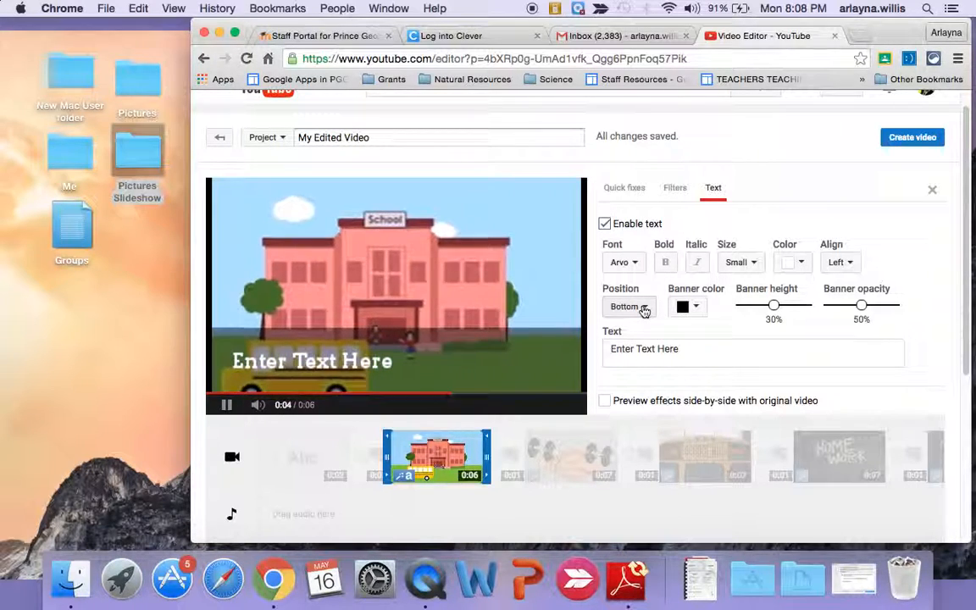
Step: Give the school picture's caption a purple banner at 15% height and the text "Here at school we do a lot together!"
left_click(642, 309)
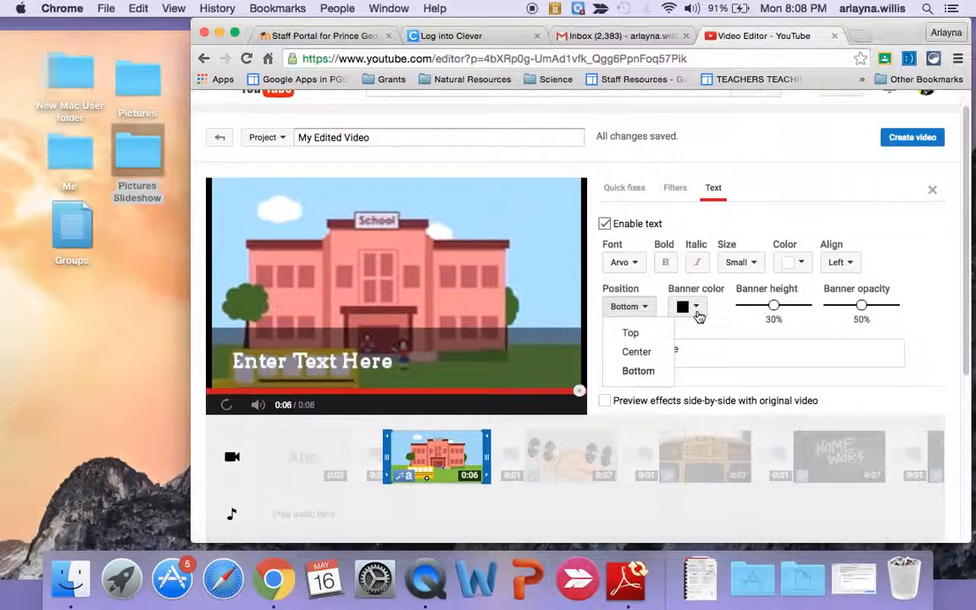
left_click(695, 308)
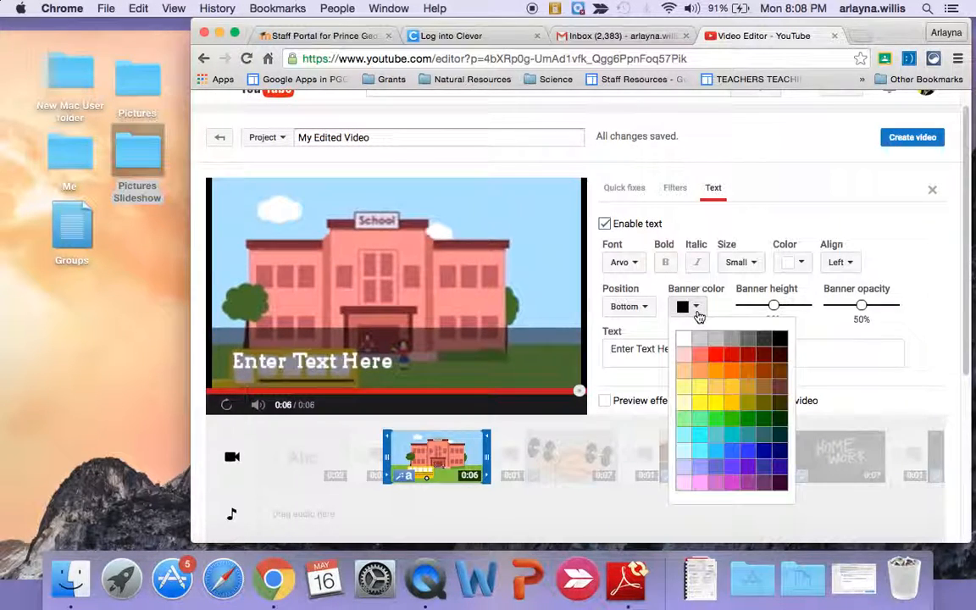
left_click(750, 469)
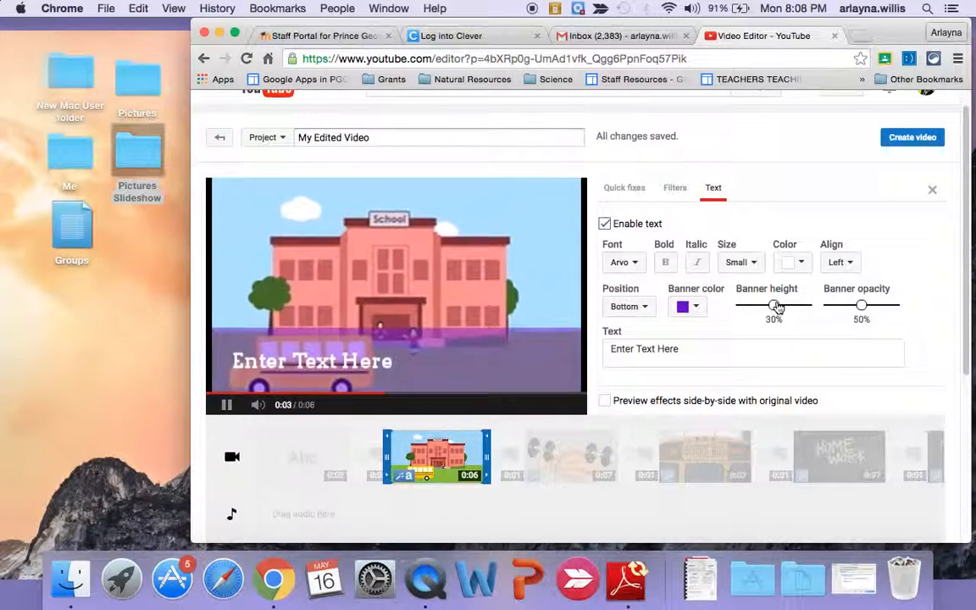
left_click_drag(775, 307, 748, 308)
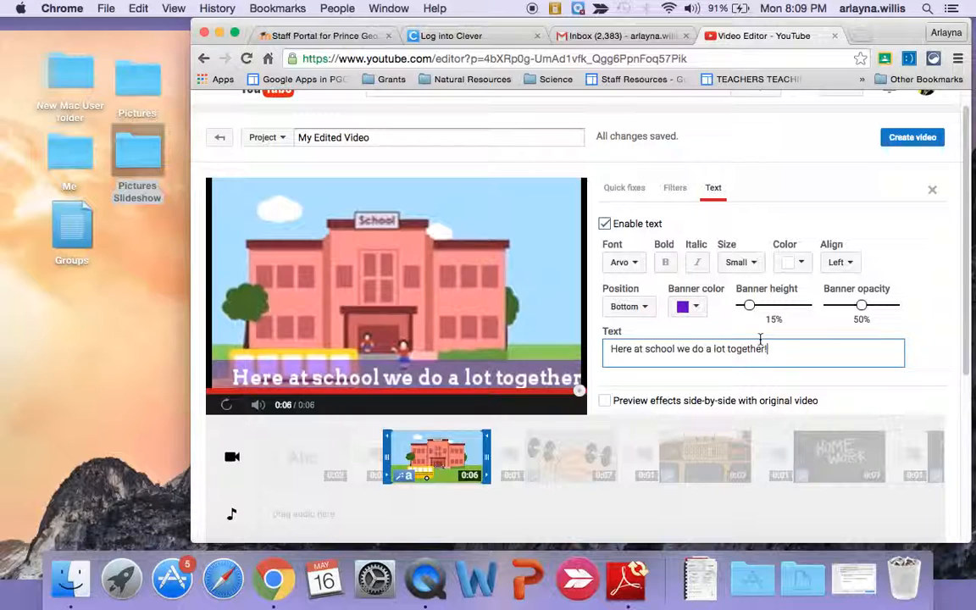
Step: Reduce the school picture's caption size to X-Small and finish editing that picture
left_click(751, 265)
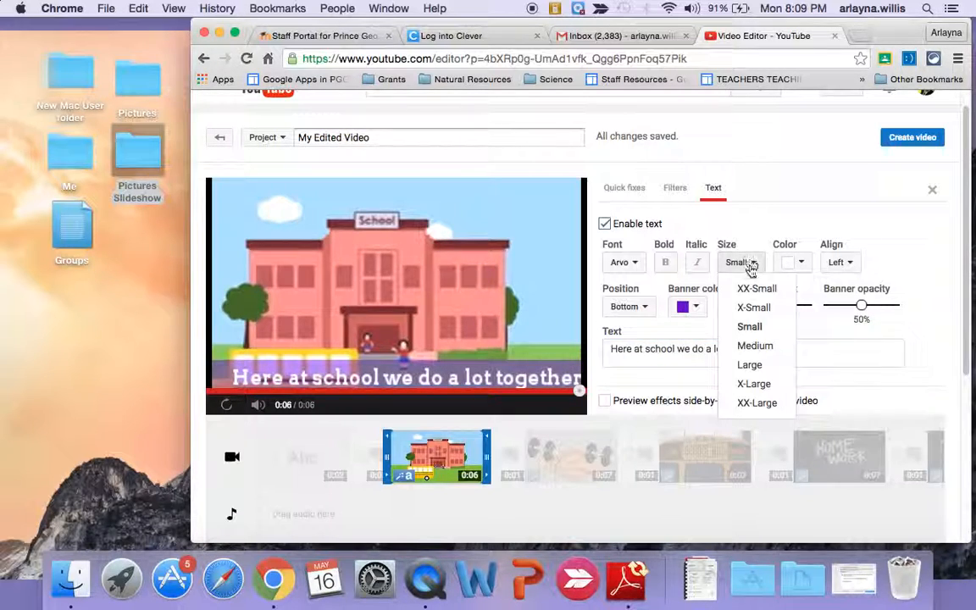
left_click(754, 309)
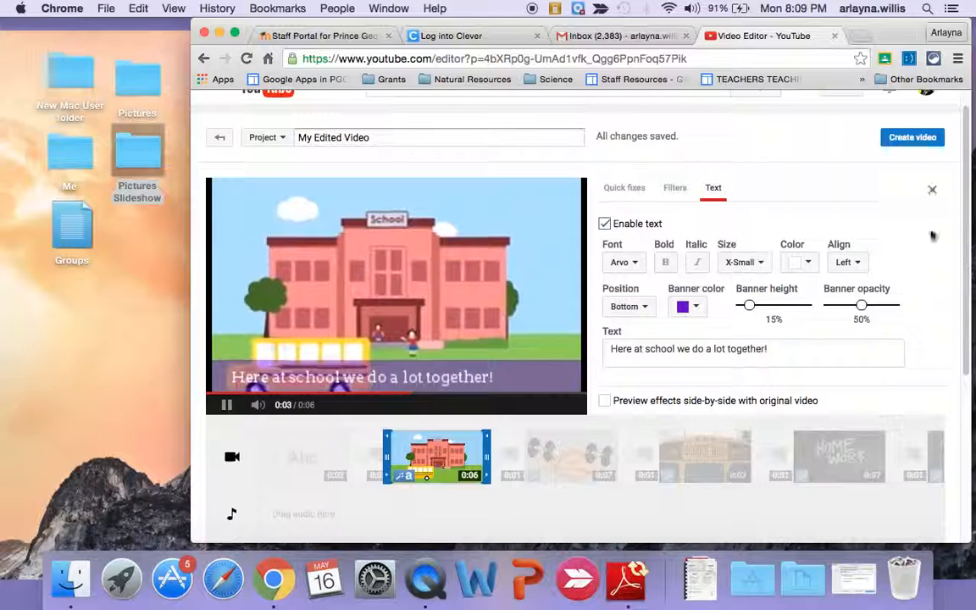
left_click(932, 193)
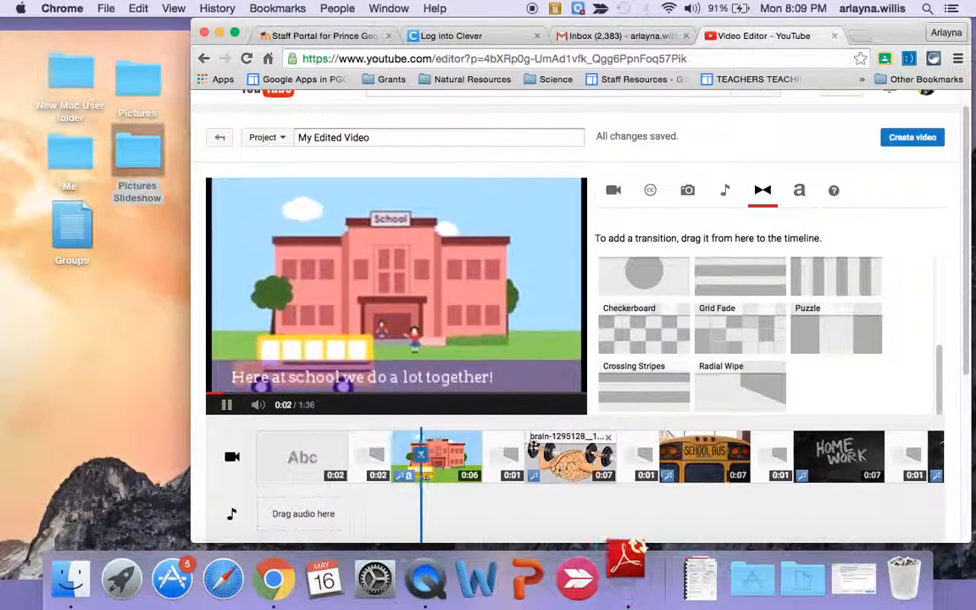
Step: Enable a text overlay on the brain picture and set its font to bold Arvo
left_click(571, 459)
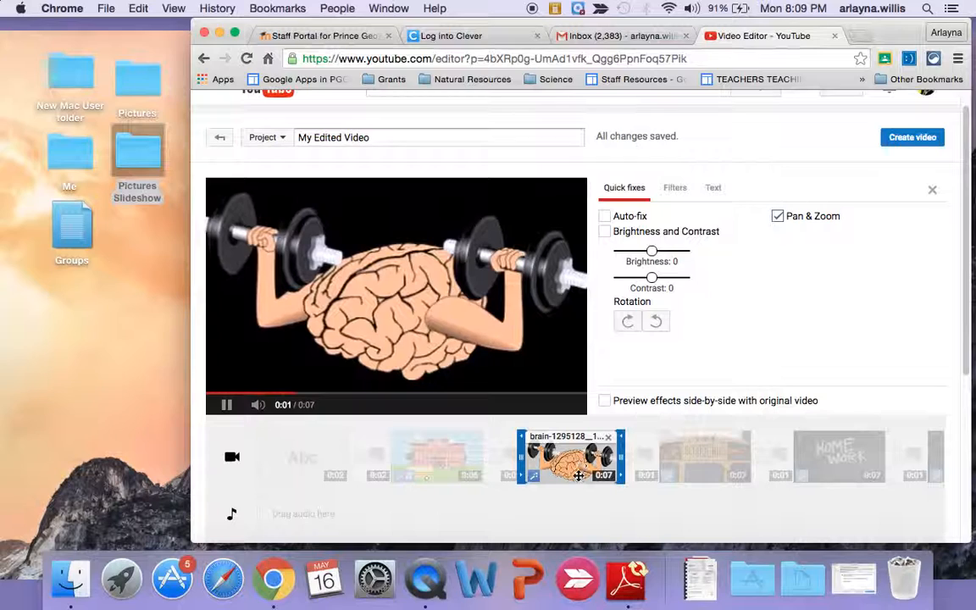
left_click(717, 188)
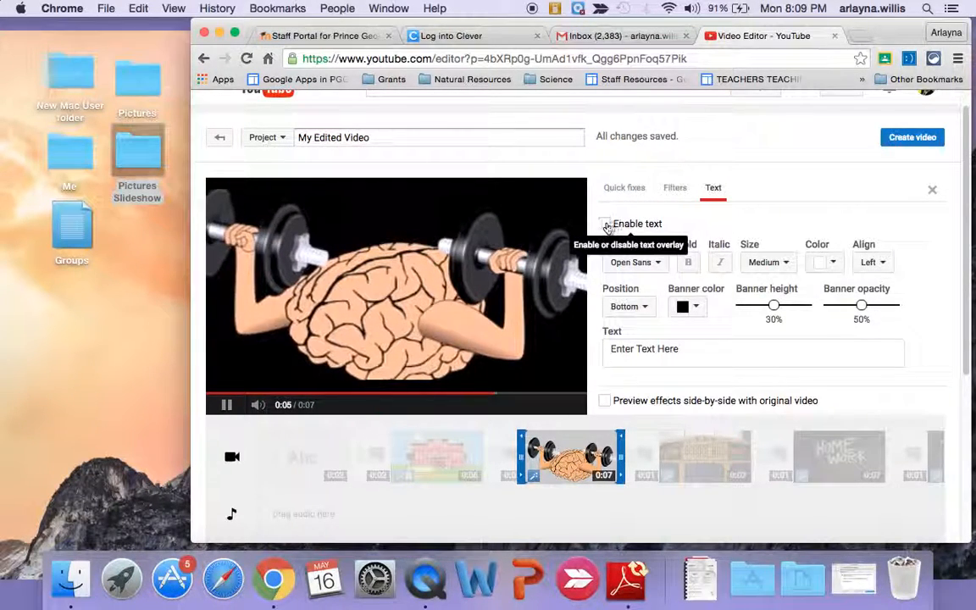
left_click(606, 225)
left_click(622, 263)
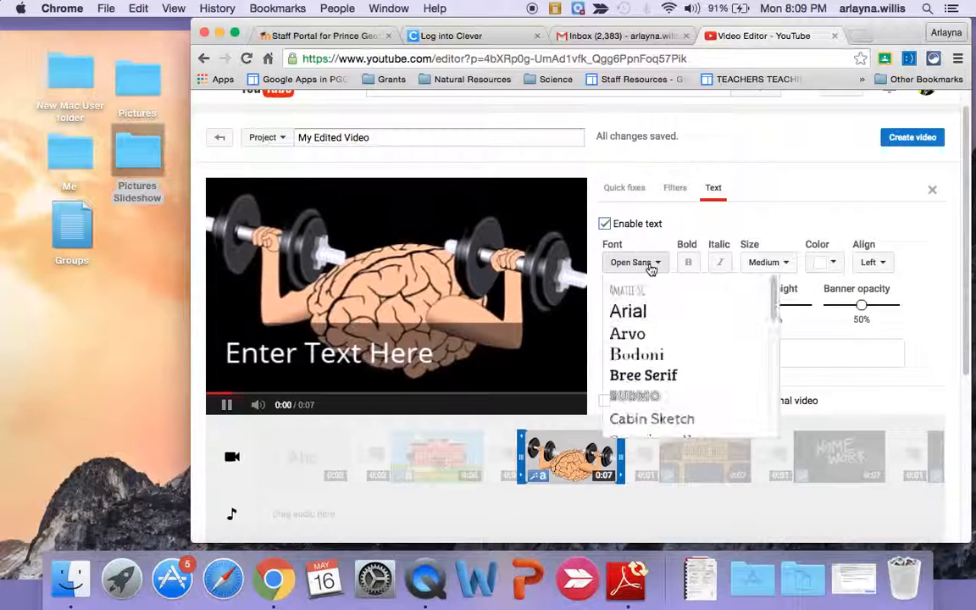
left_click(644, 334)
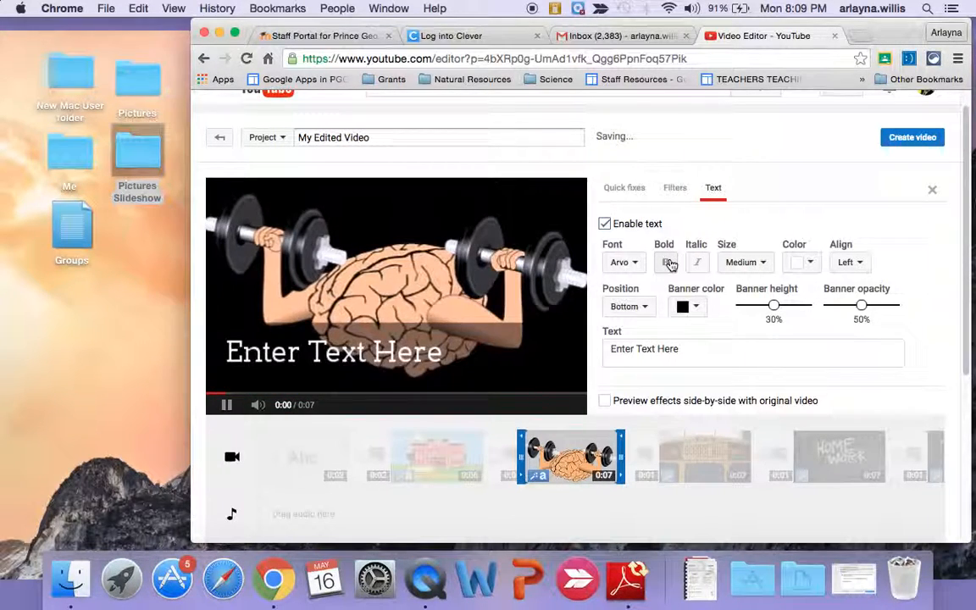
Step: Give the brain picture's caption a purple banner with a height of 15%
left_click(689, 307)
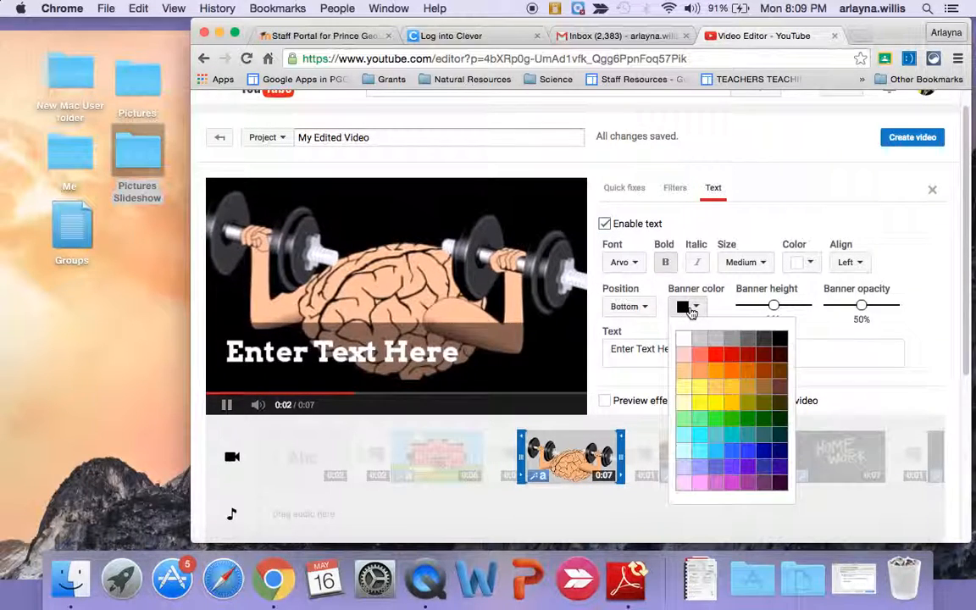
left_click(746, 468)
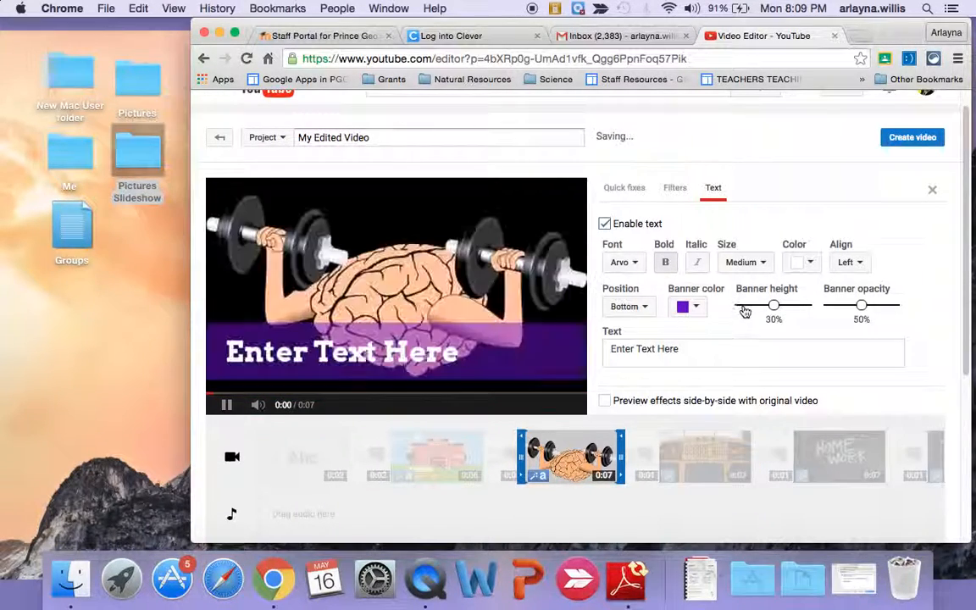
left_click_drag(772, 306, 749, 307)
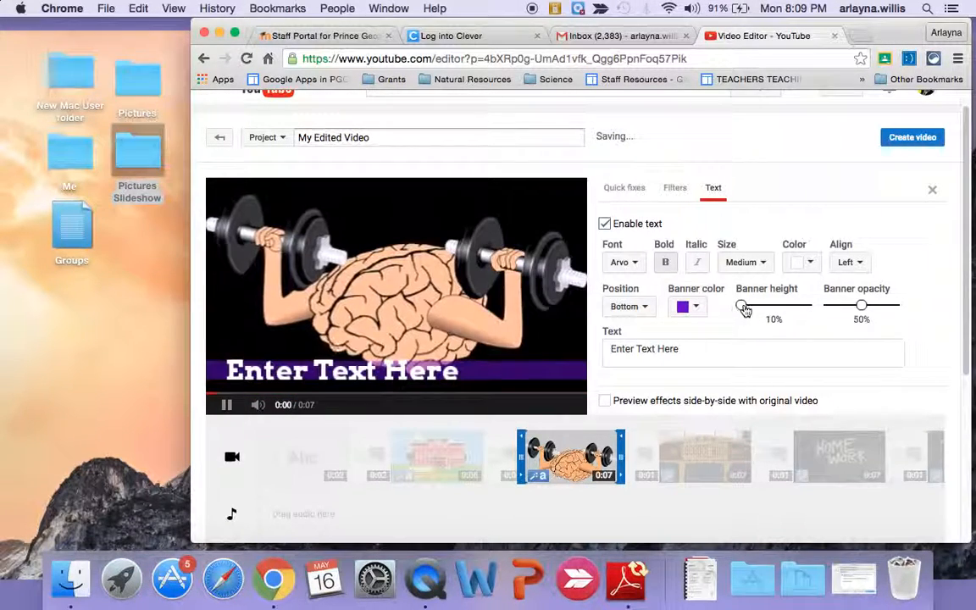
Step: Make the brain picture's caption read "We work out our brains at school!" at Small size and finish editing it
left_click(723, 342)
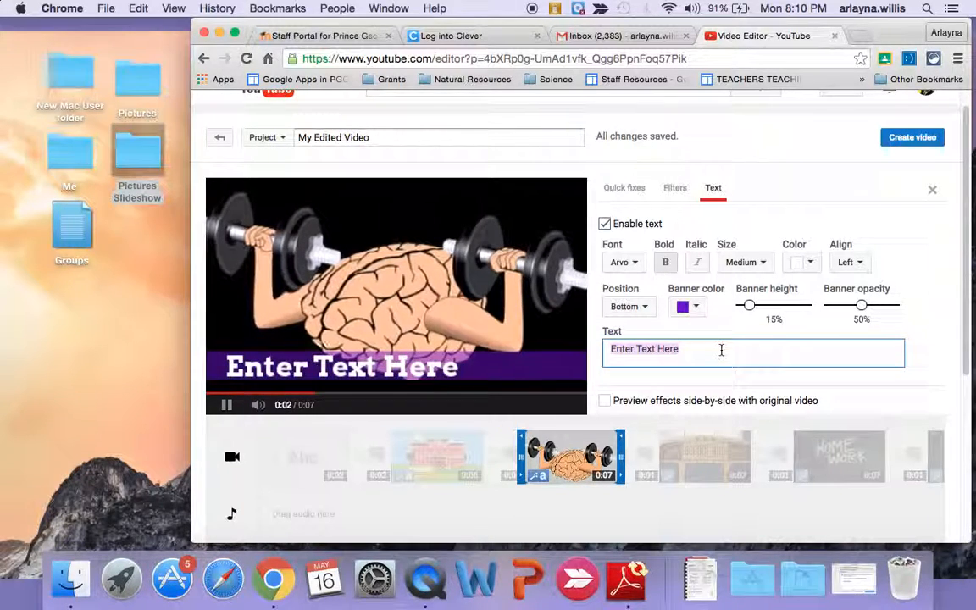
type("We work o")
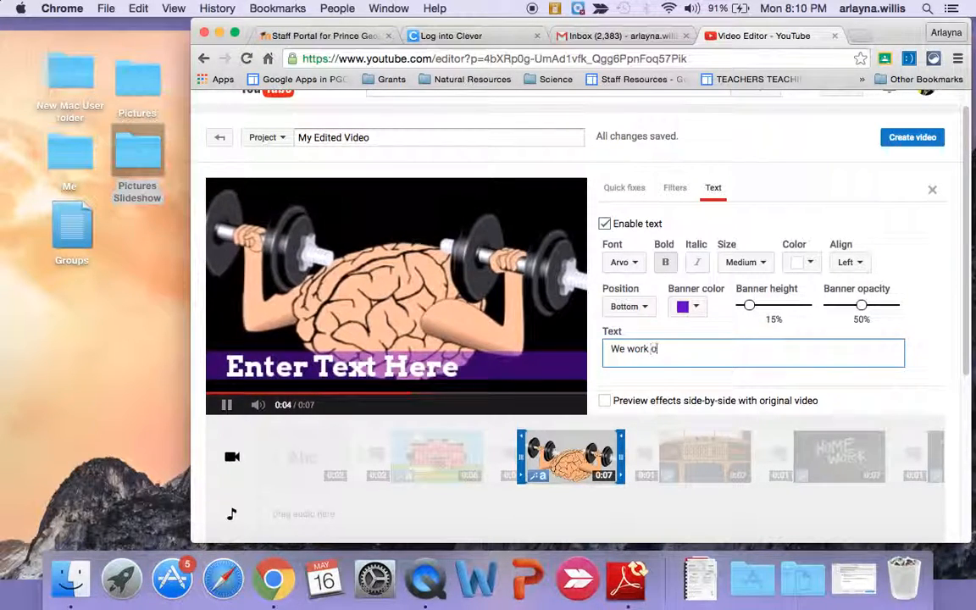
type("ut our b")
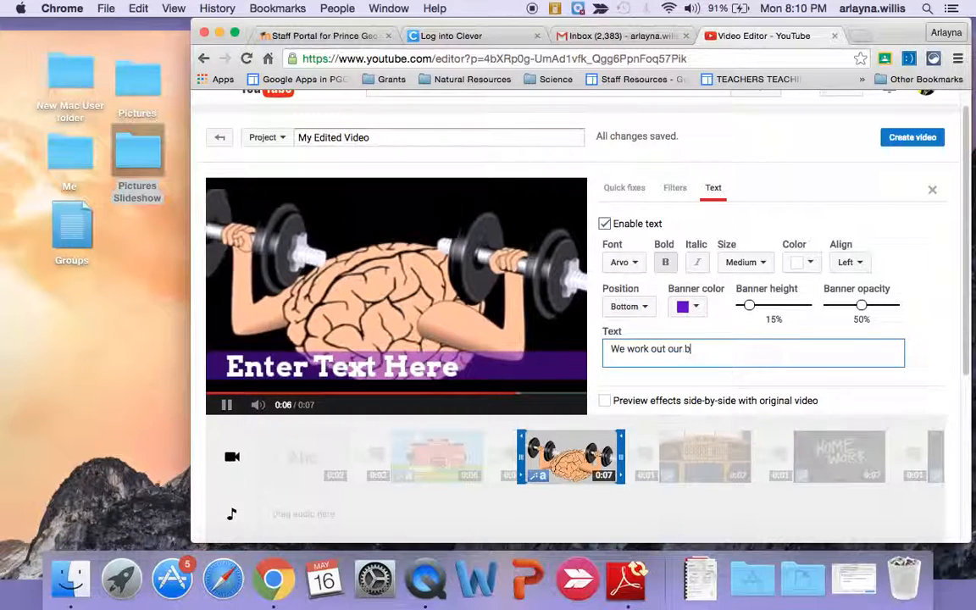
type("rains at school!")
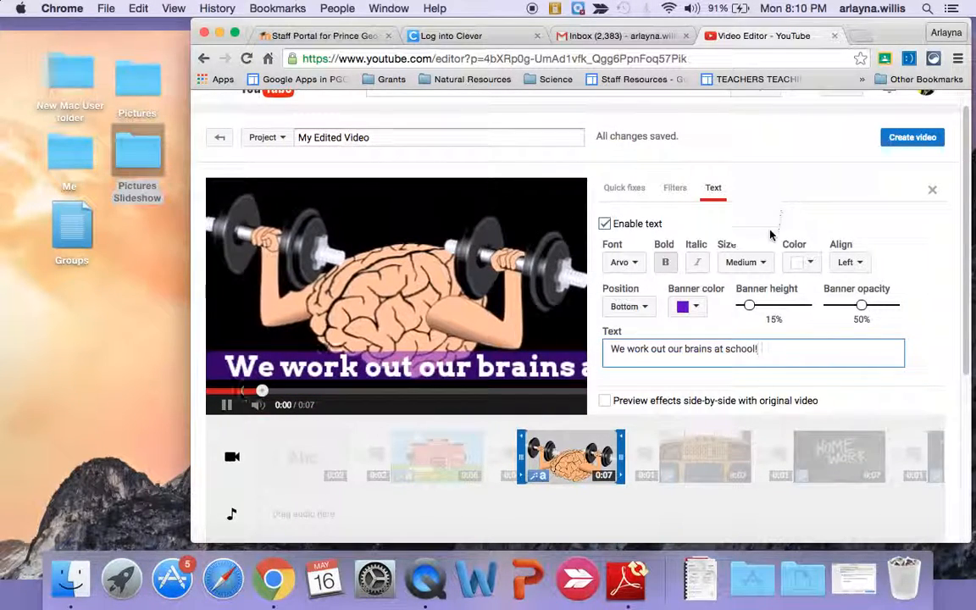
left_click(765, 263)
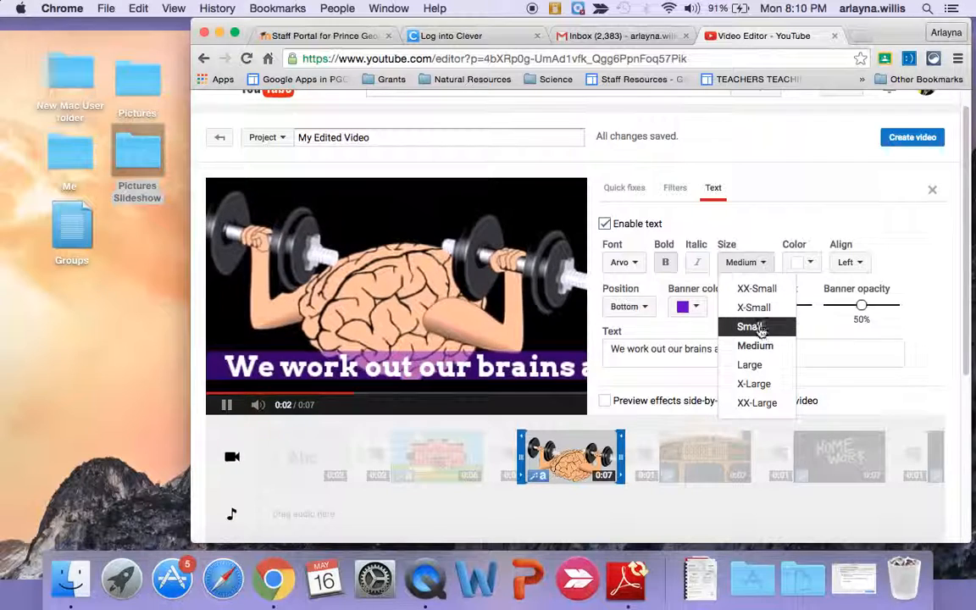
left_click(750, 327)
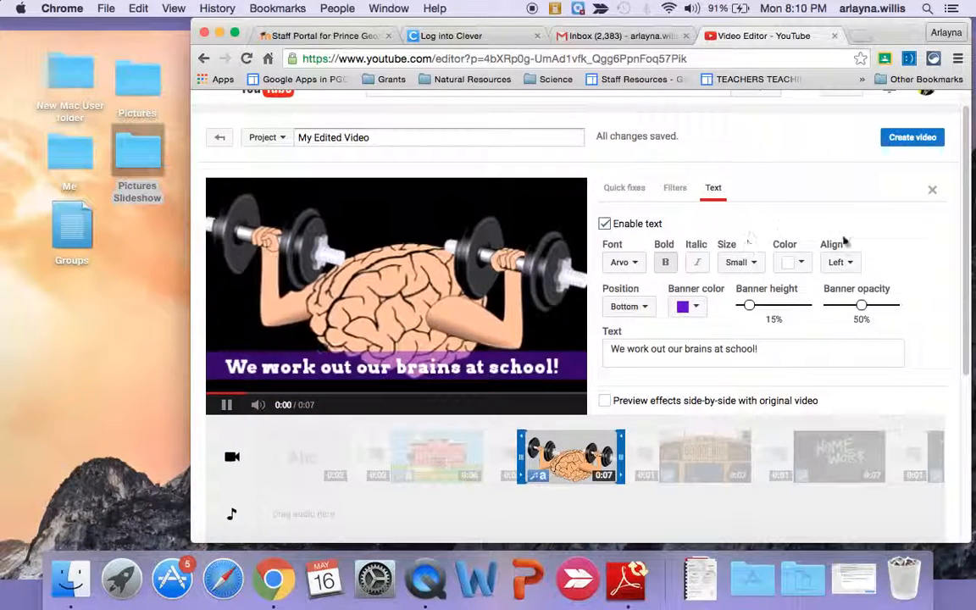
left_click(932, 190)
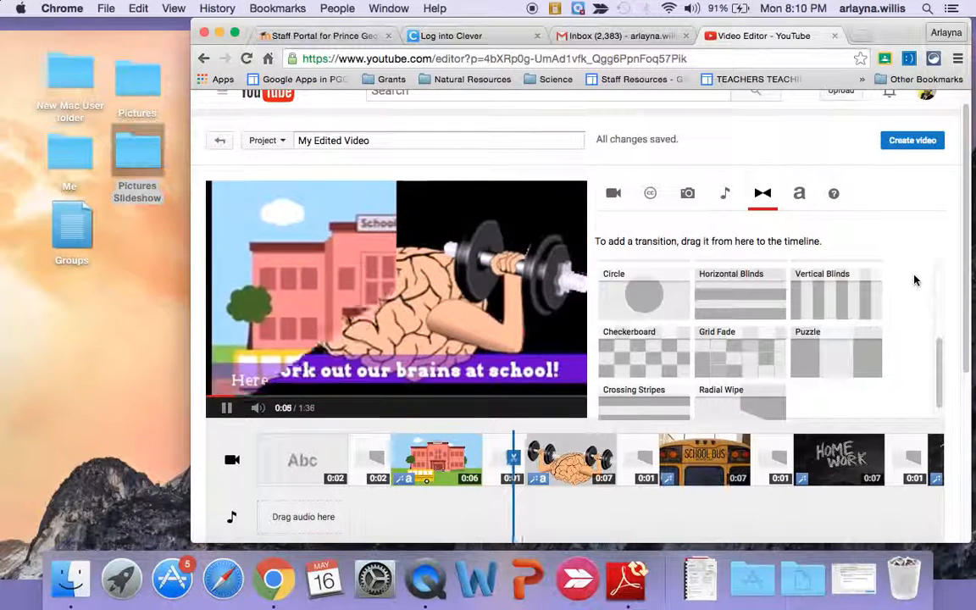
Step: Open the audio library and look through the available music genres and tracks
scroll(914, 280, "up", 1)
scroll(915, 280, "down", 2)
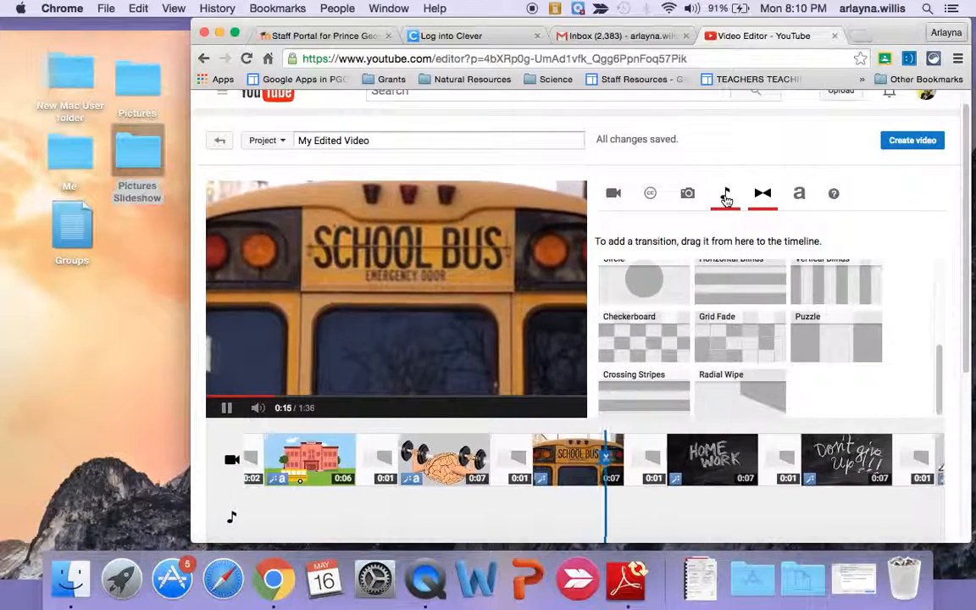
left_click(726, 194)
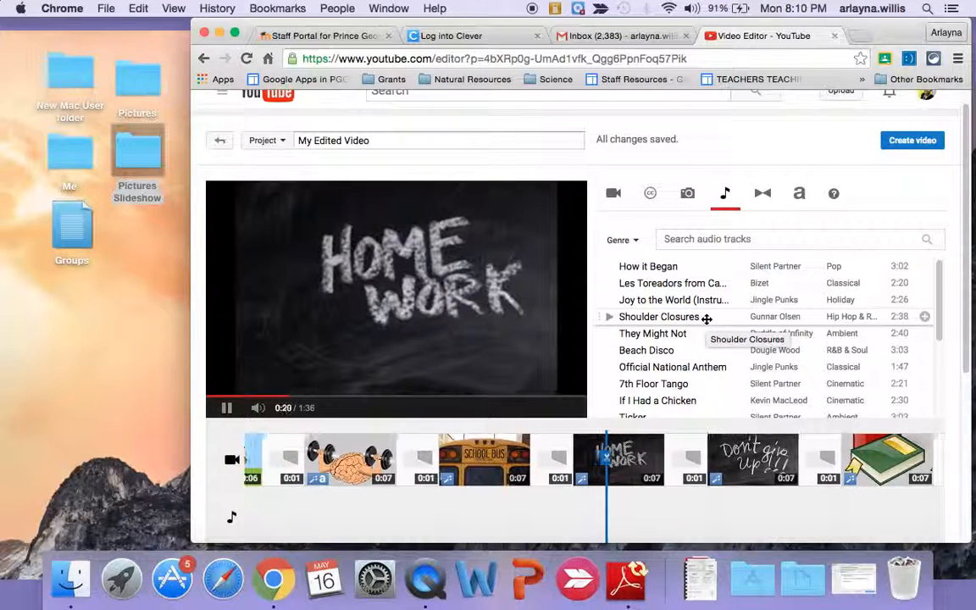
left_click(625, 241)
scroll(643, 355, "down", 8)
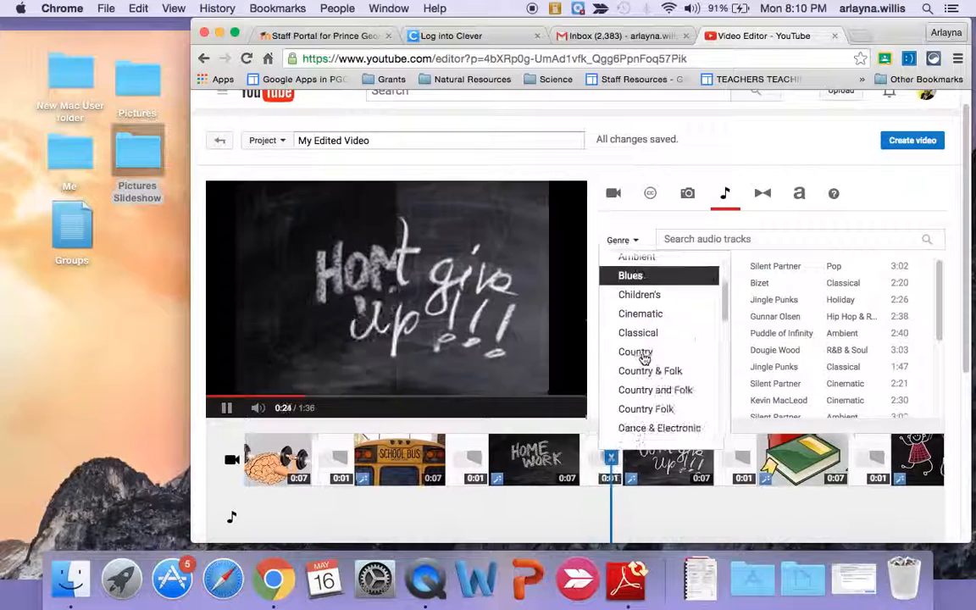
scroll(639, 355, "down", 3)
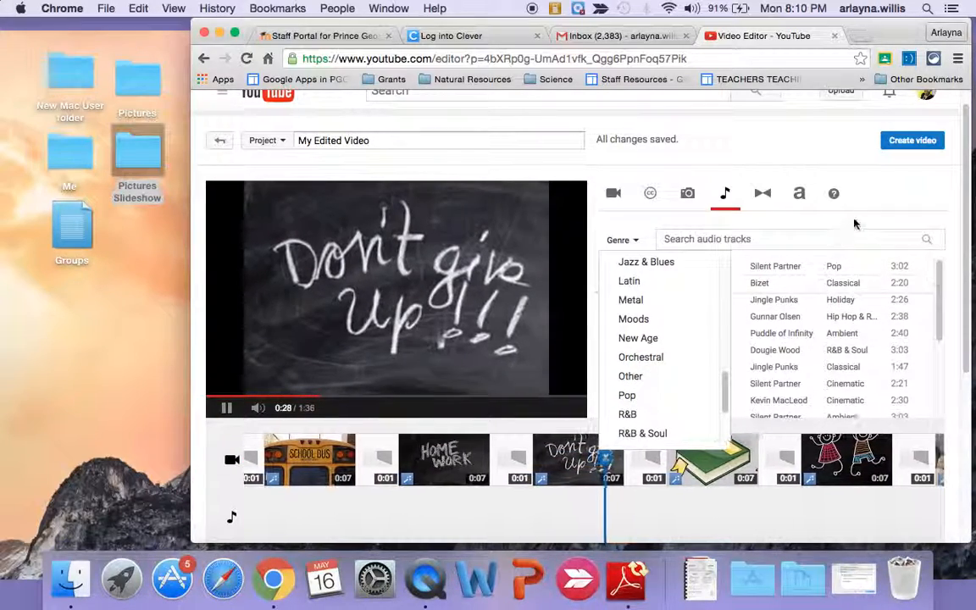
left_click(835, 239)
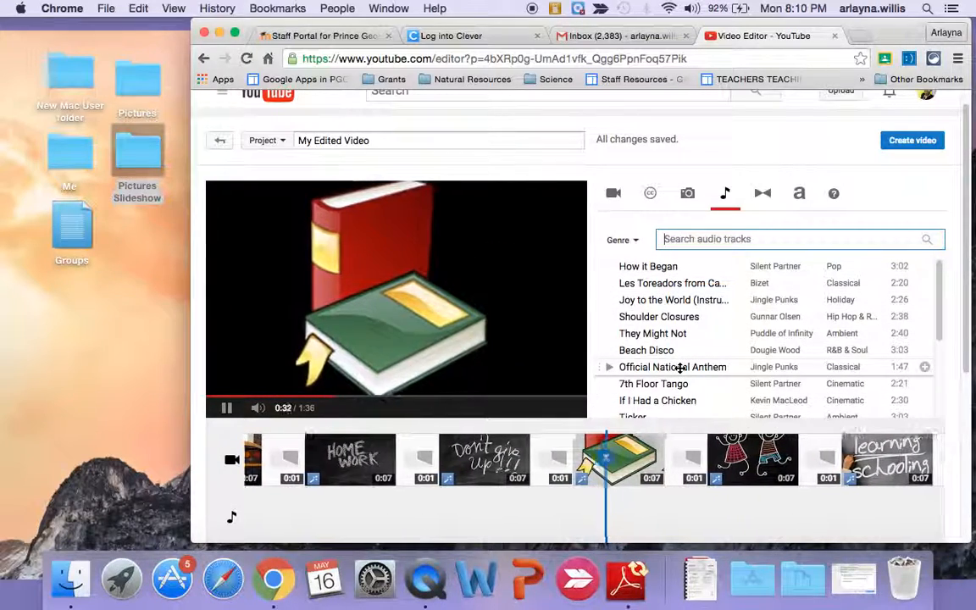
Step: Browse the unfiltered list of audio tracks for possible background music
scroll(703, 364, "down", 4)
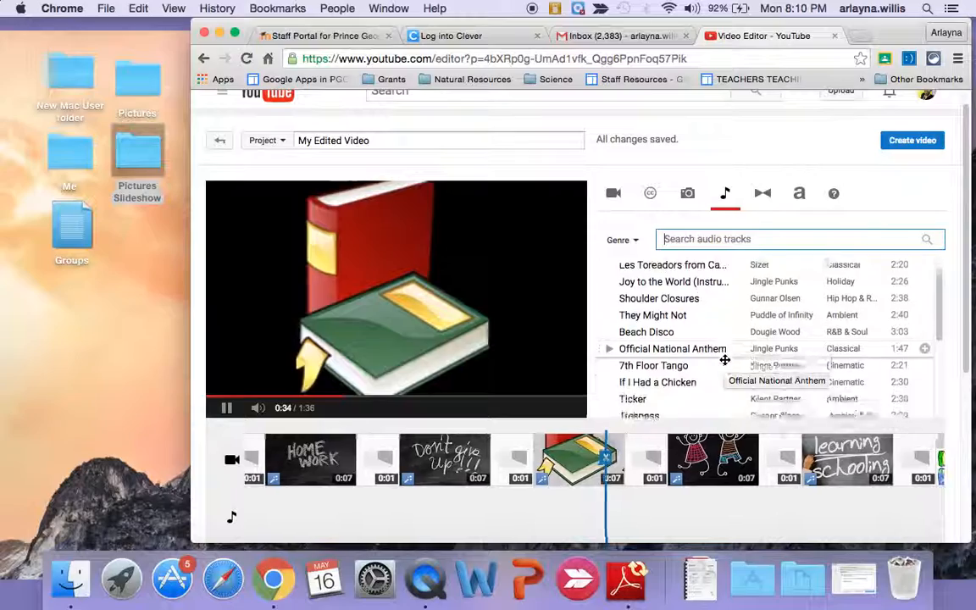
scroll(725, 360, "down", 5)
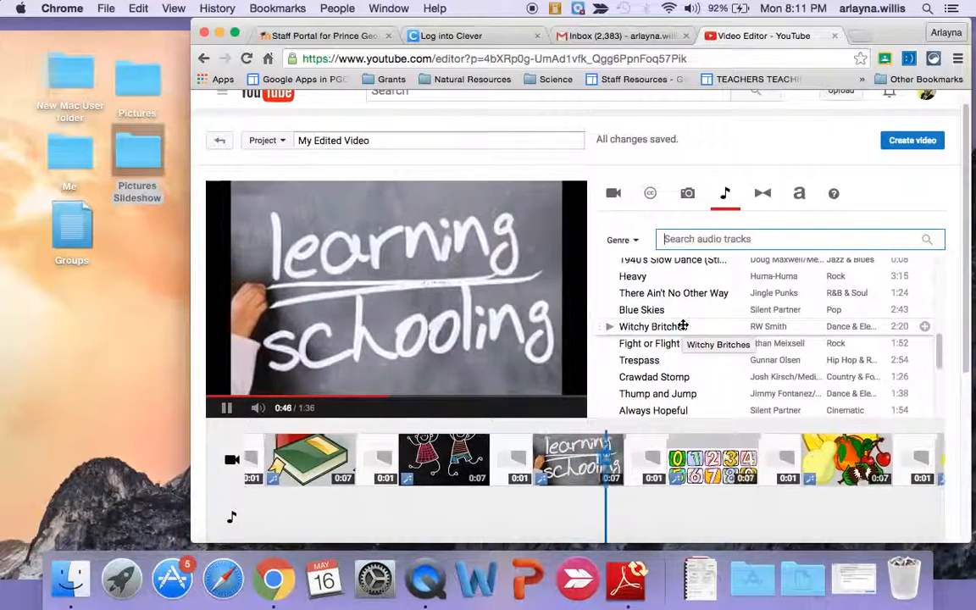
scroll(683, 325, "up", 4)
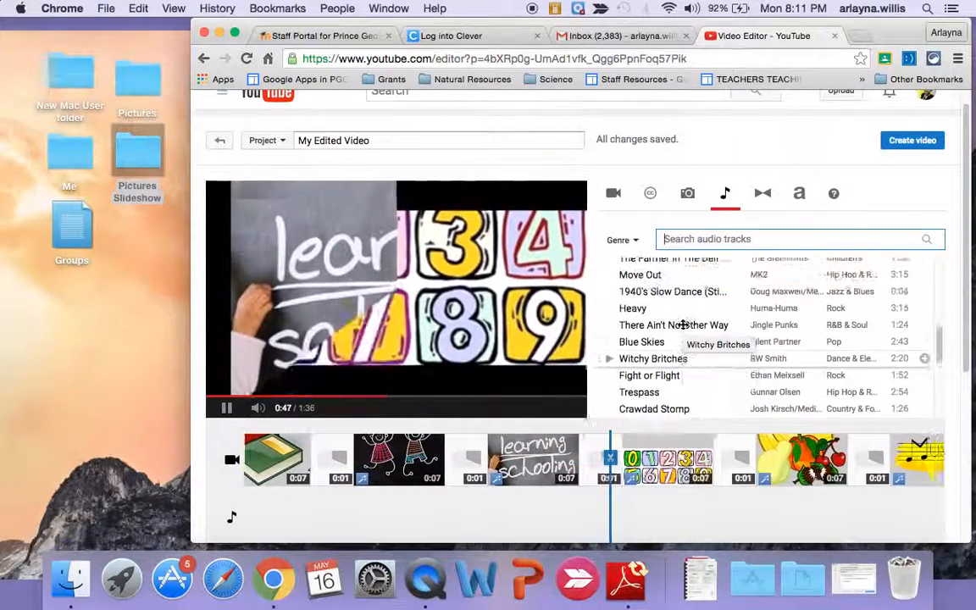
scroll(683, 326, "up", 3)
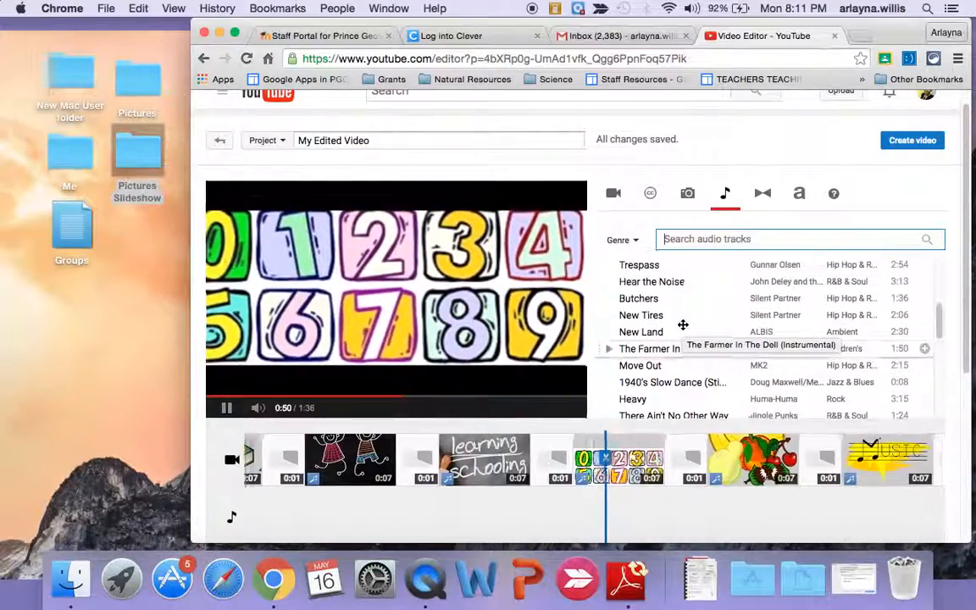
scroll(683, 326, "down", 1)
scroll(682, 326, "down", 10)
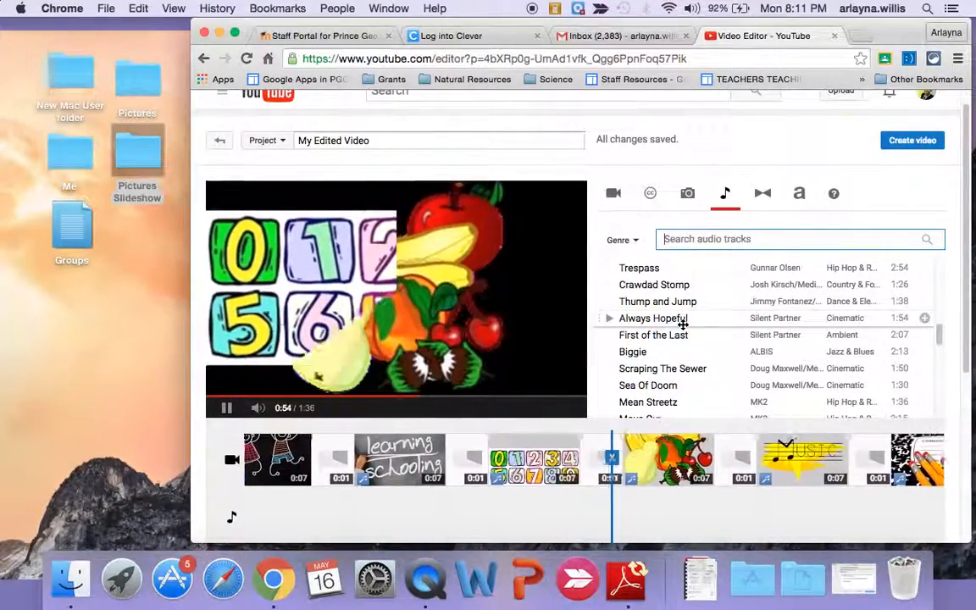
scroll(683, 334, "down", 2)
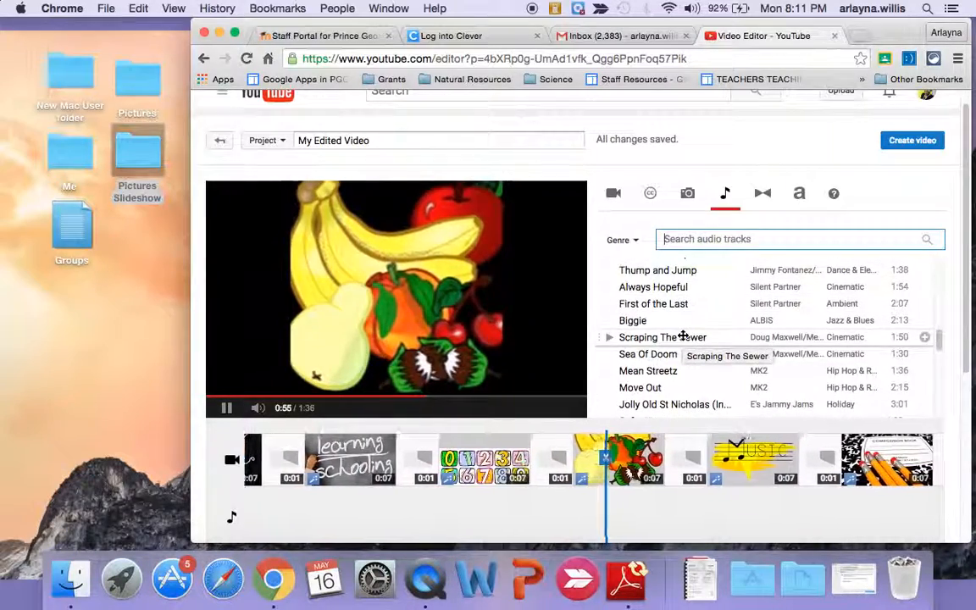
scroll(682, 339, "down", 2)
scroll(683, 342, "down", 4)
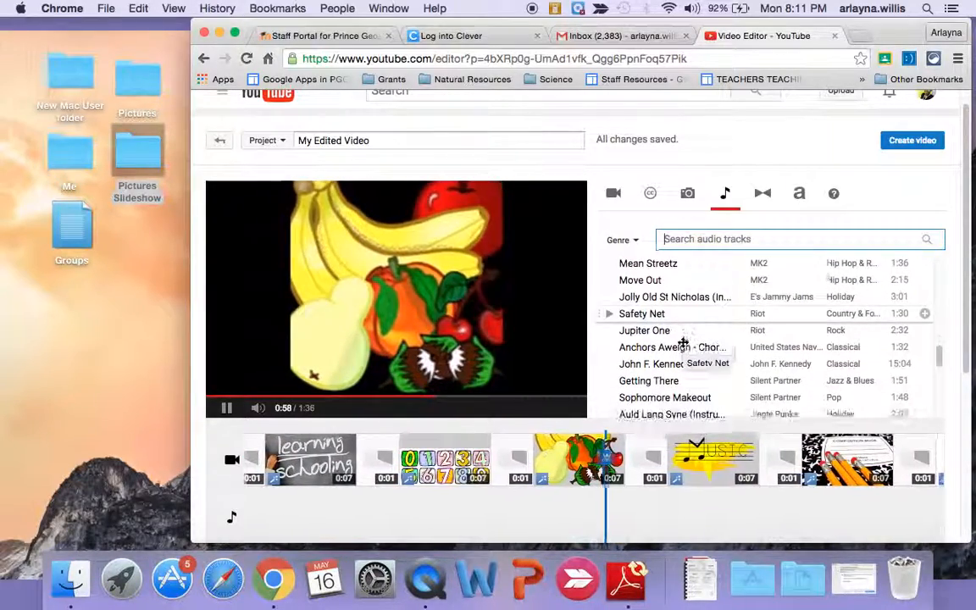
scroll(683, 339, "down", 2)
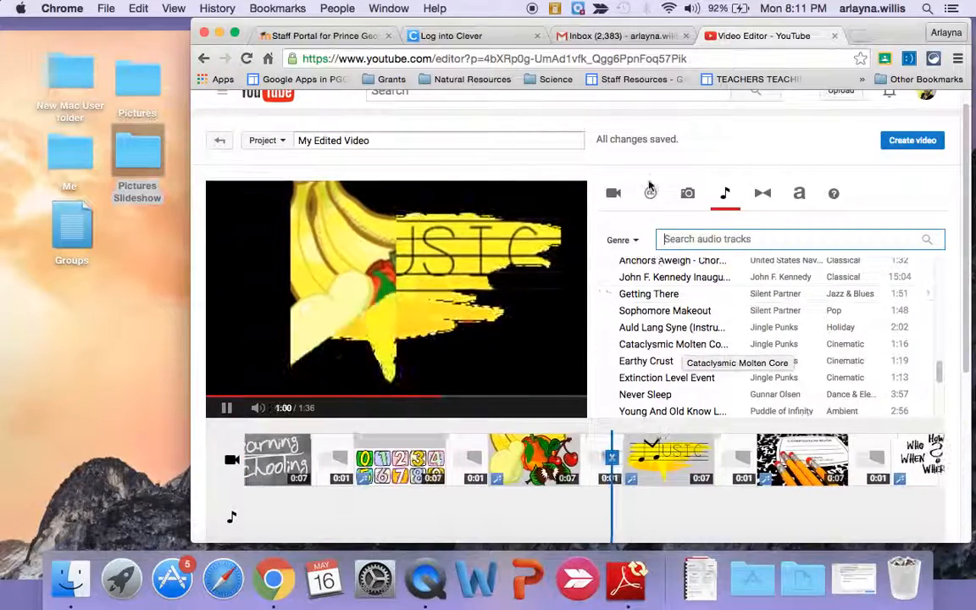
Step: Filter the audio tracks to the Pop genre
left_click(635, 243)
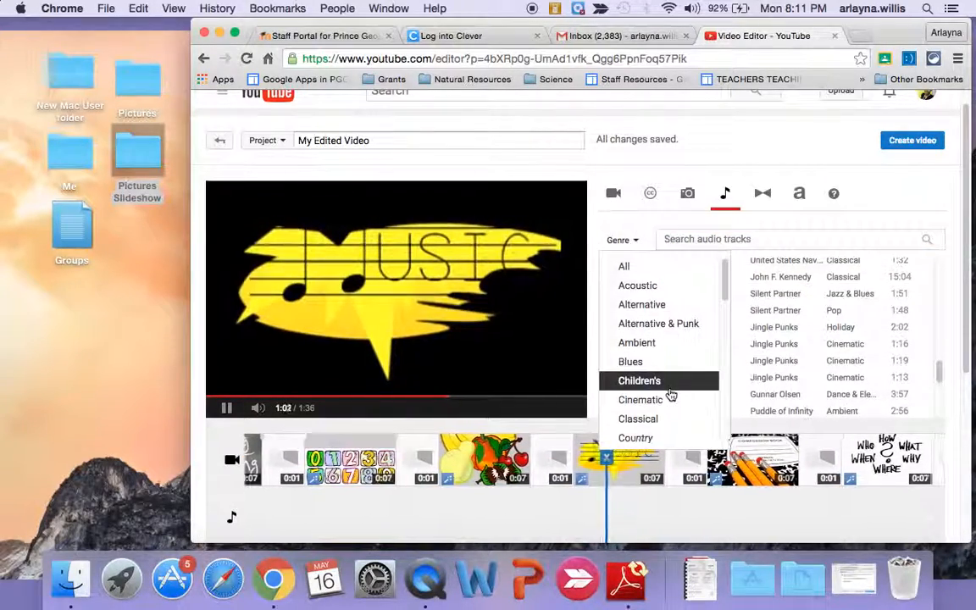
scroll(669, 395, "down", 3)
scroll(670, 396, "down", 2)
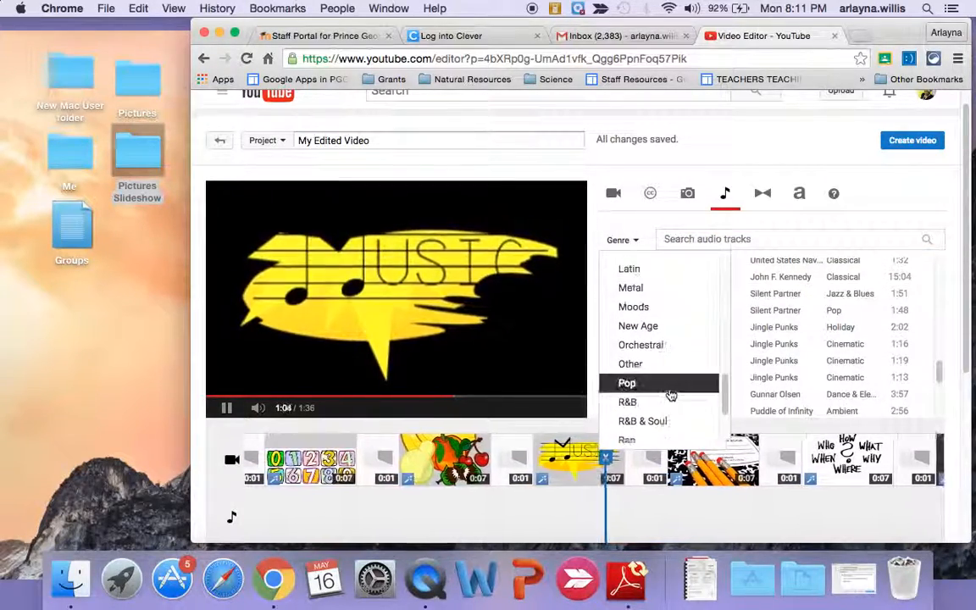
left_click(650, 342)
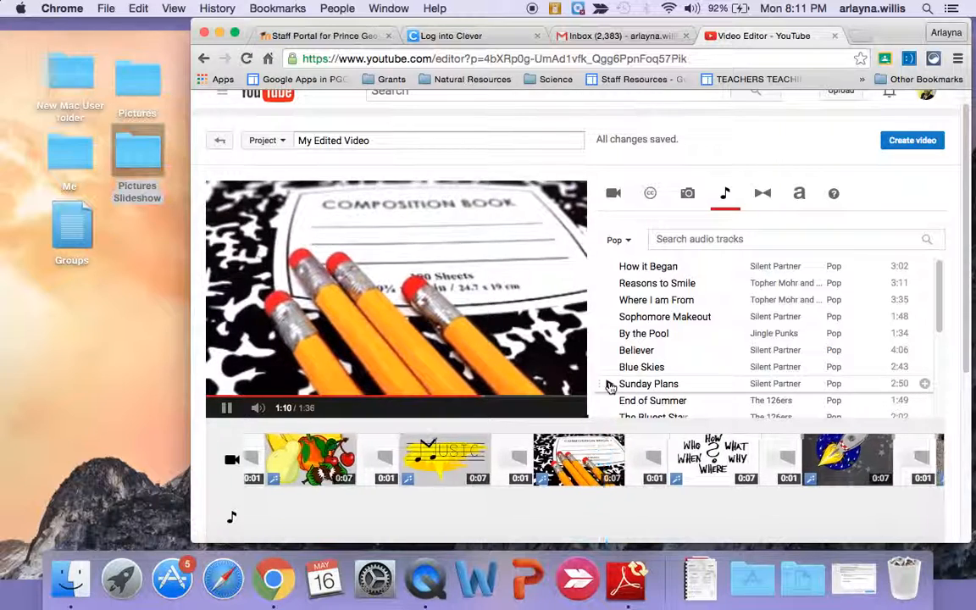
Step: Preview the Pop tracks Sunday Plans, Reasons to Smile and Feels Good 2 B
left_click(609, 384)
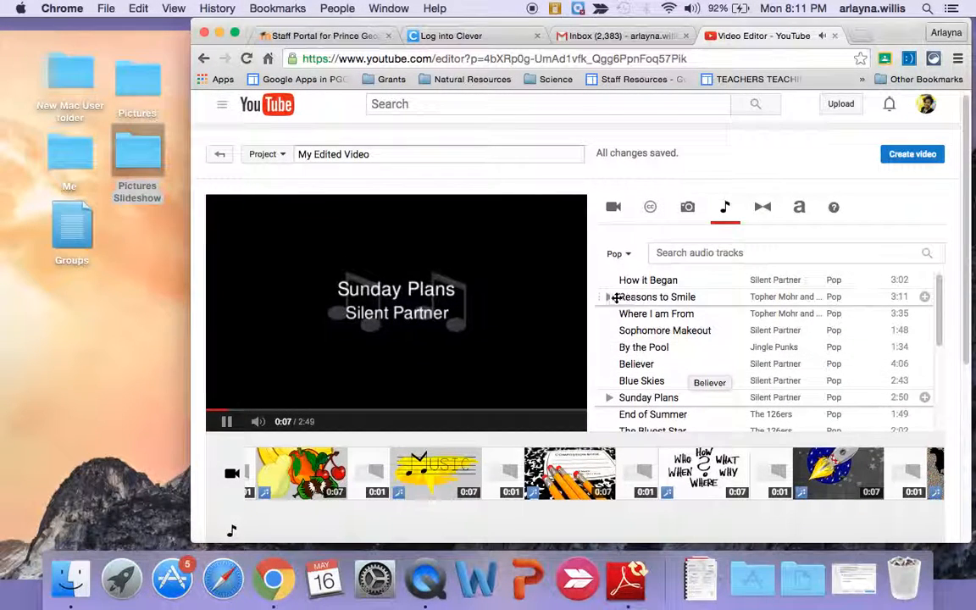
left_click(609, 297)
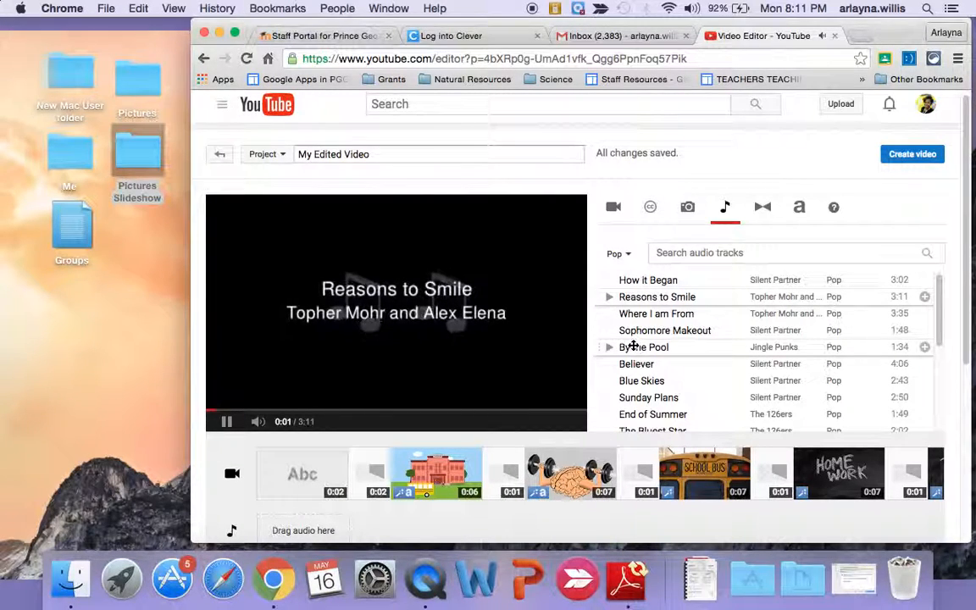
scroll(634, 345, "down", 5)
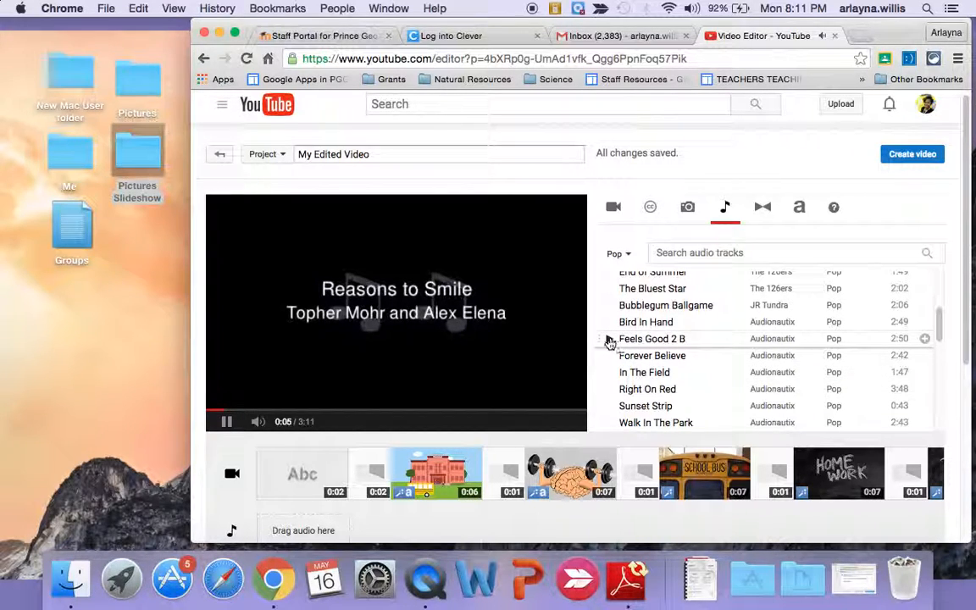
left_click(609, 338)
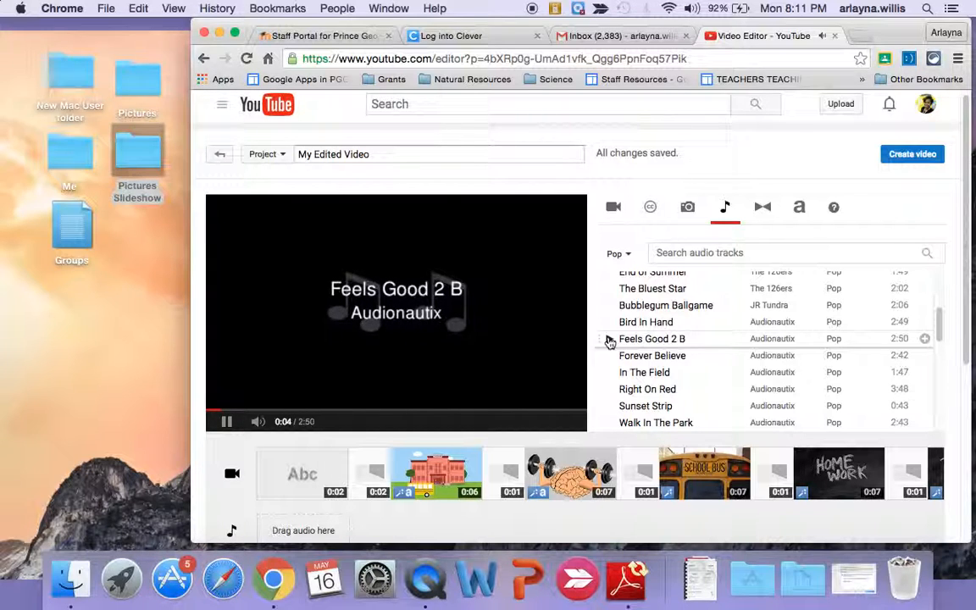
Step: Add Feels Good 2 B by Audionautix to the start of the timeline's audio track and pause its playback
scroll(769, 277, "down", 2)
scroll(768, 277, "up", 1)
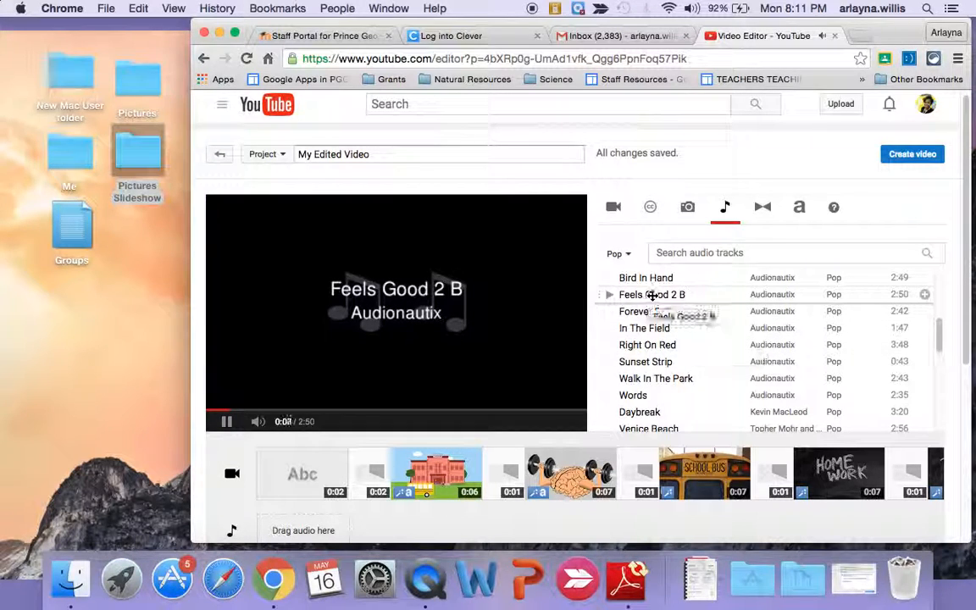
left_click_drag(654, 296, 327, 525)
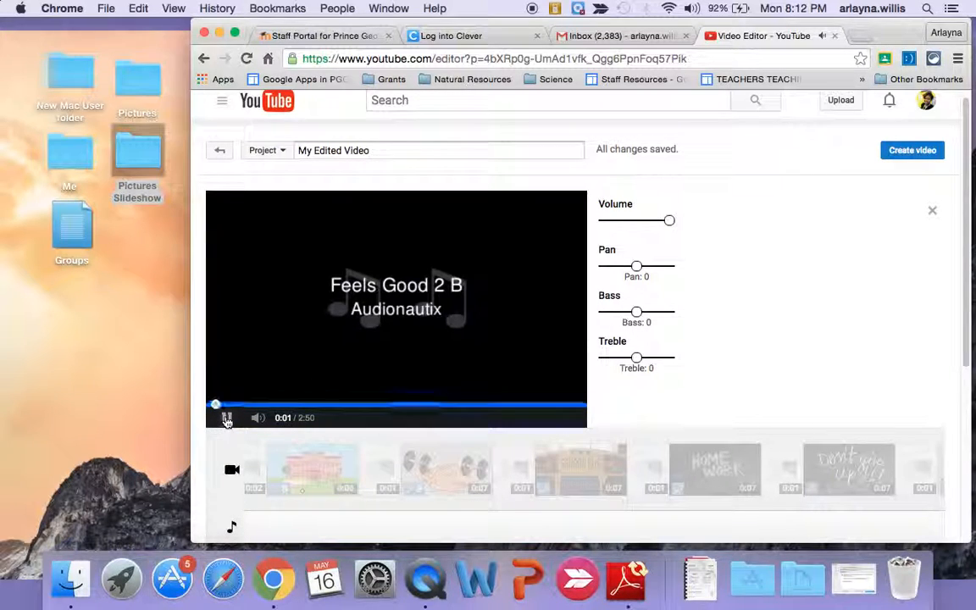
left_click(226, 418)
Step: Lower the music's volume to slightly below the middle of its range, checking it by playback, and close the audio settings with playback paused
scroll(504, 290, "down", 1)
scroll(504, 290, "down", 1)
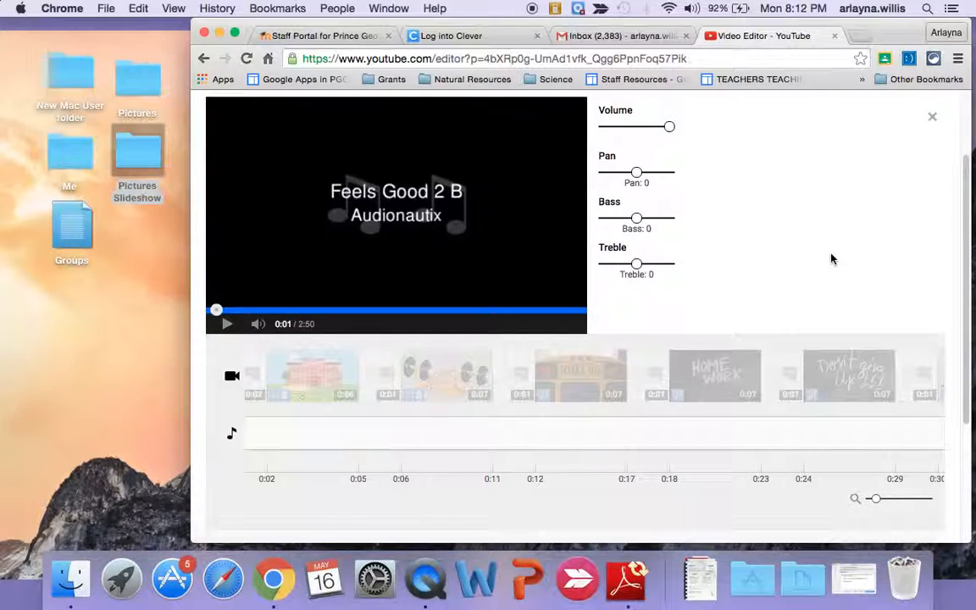
scroll(831, 259, "up", 3)
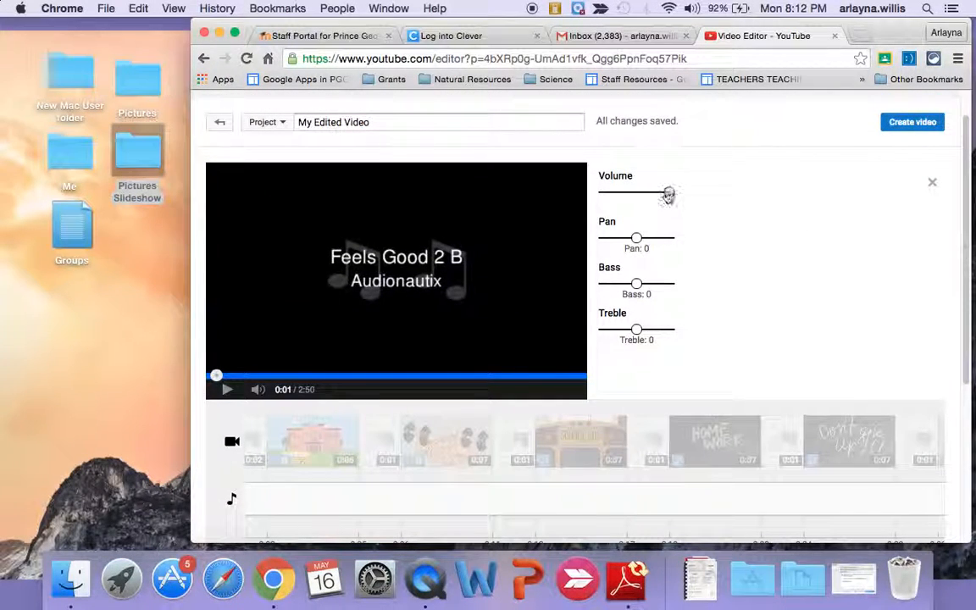
left_click_drag(669, 195, 644, 196)
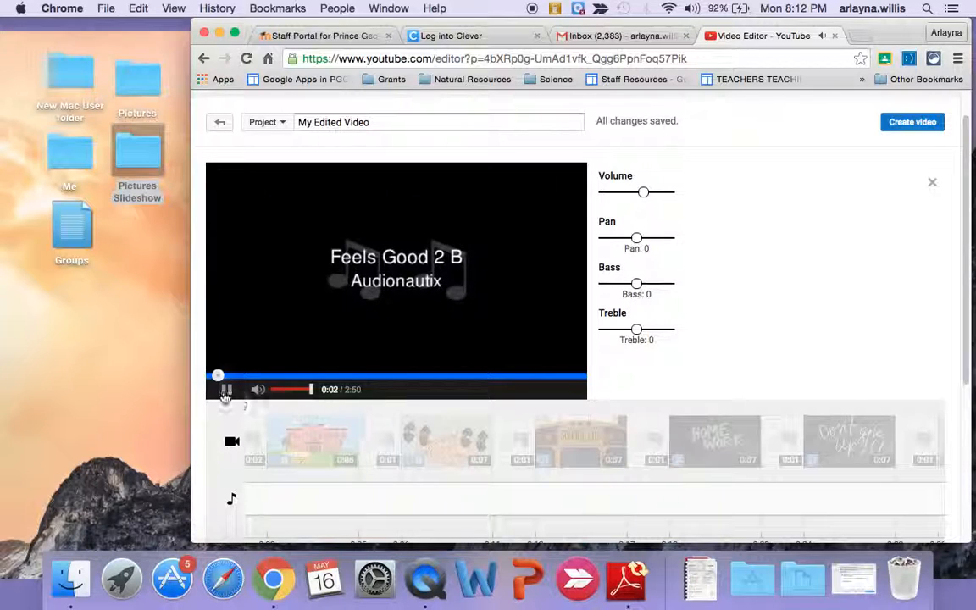
left_click(226, 393)
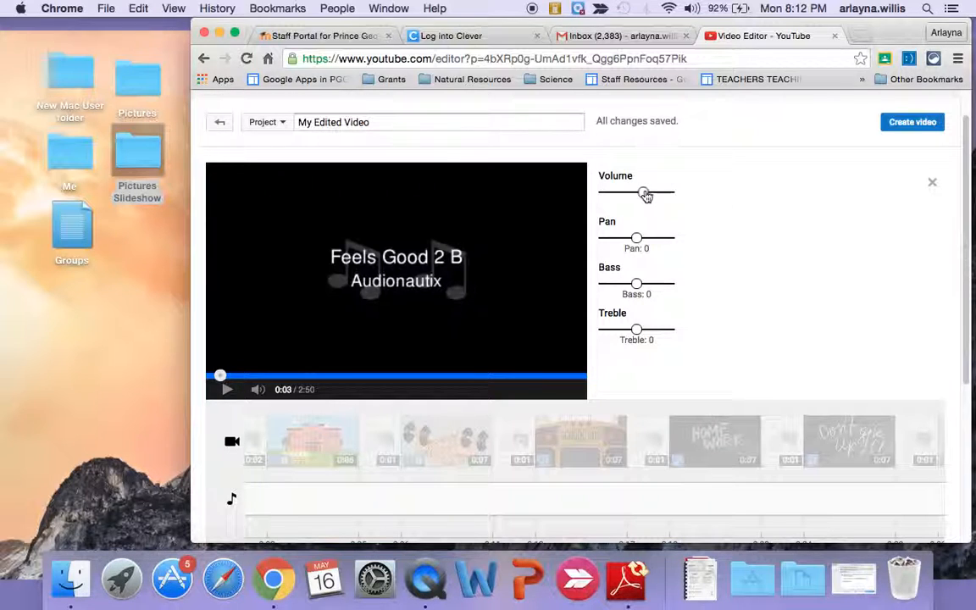
left_click_drag(637, 195, 632, 197)
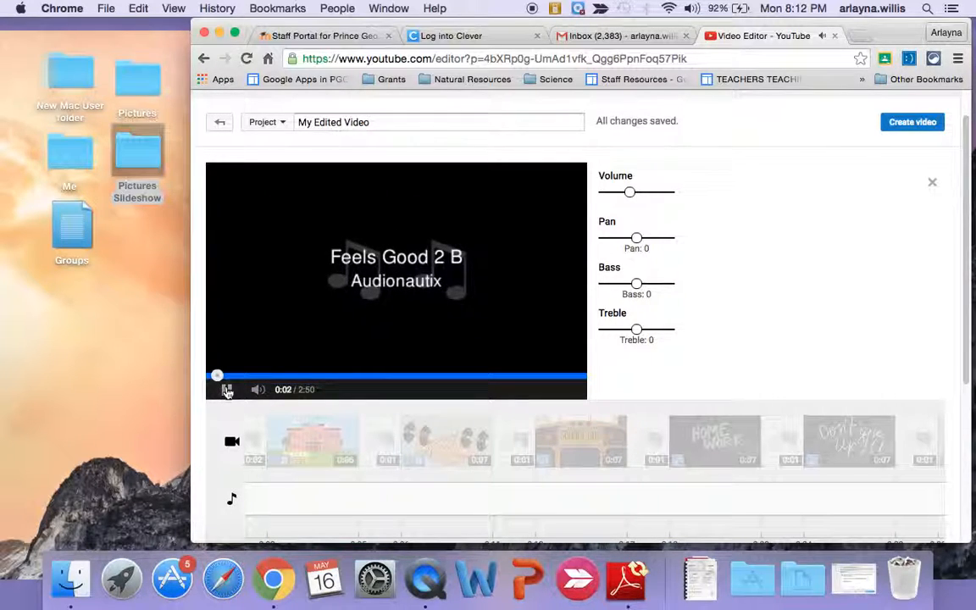
left_click(227, 391)
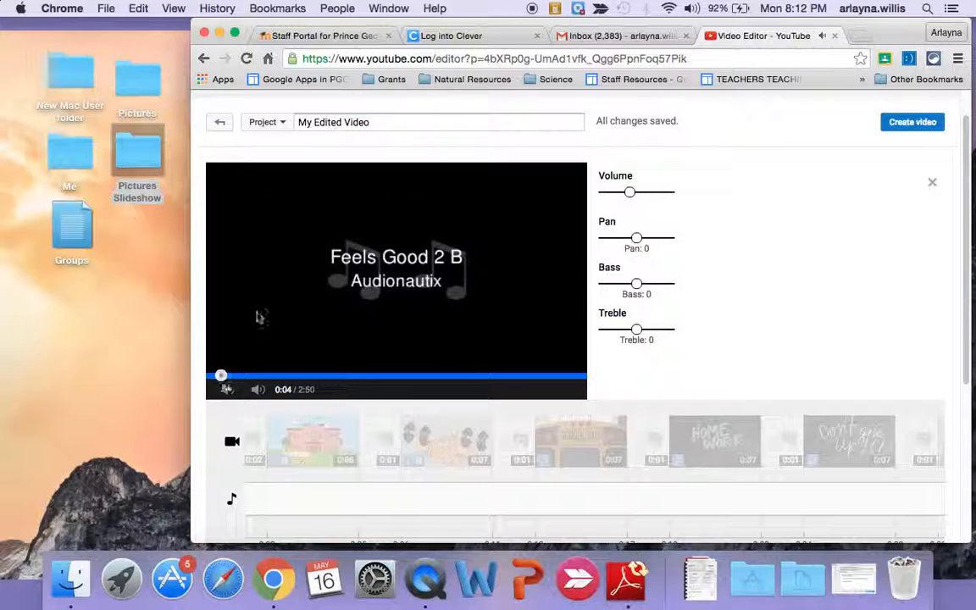
left_click(933, 184)
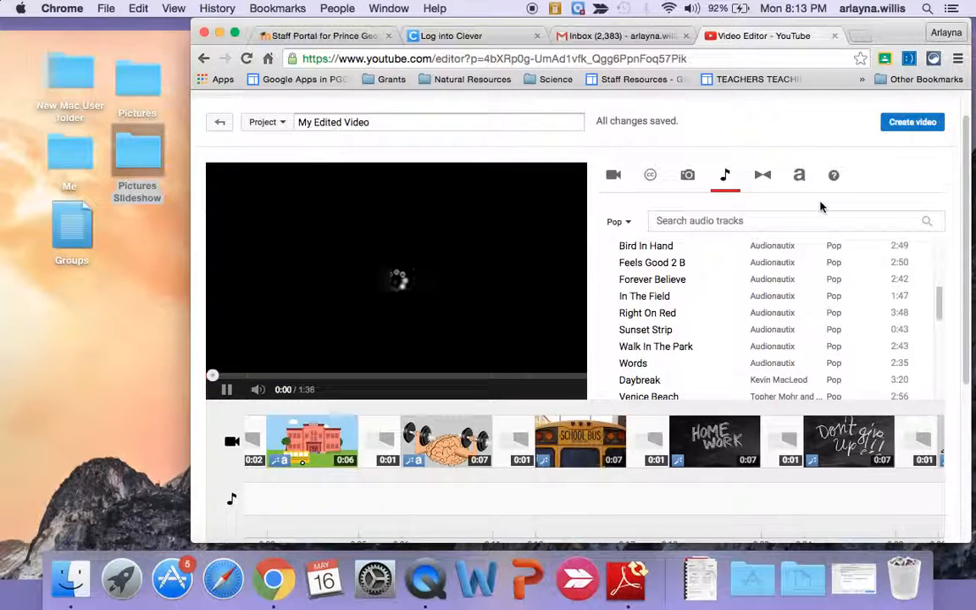
left_click(226, 392)
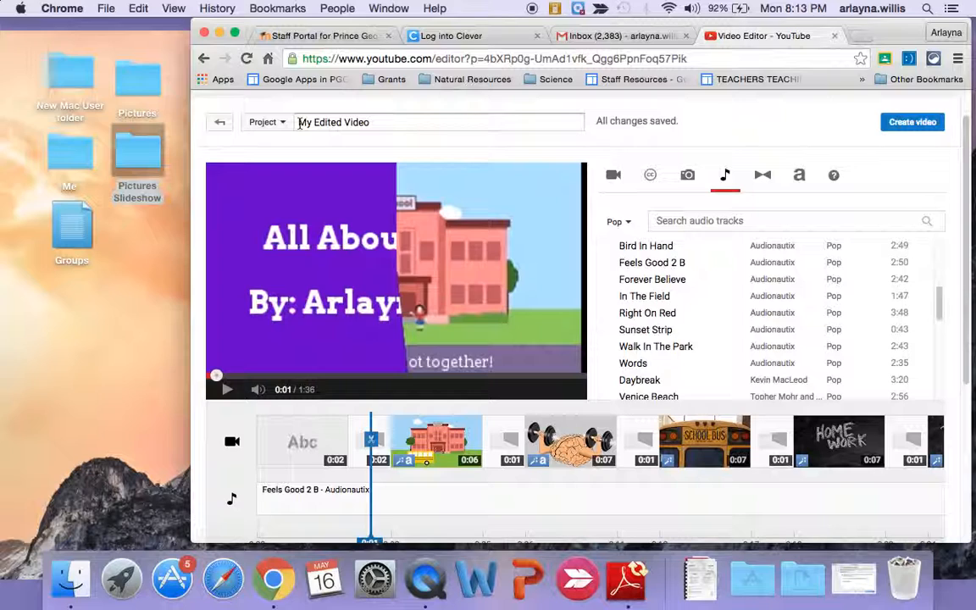
Step: Rename the project "All About School" and create the video from it
left_click(299, 124)
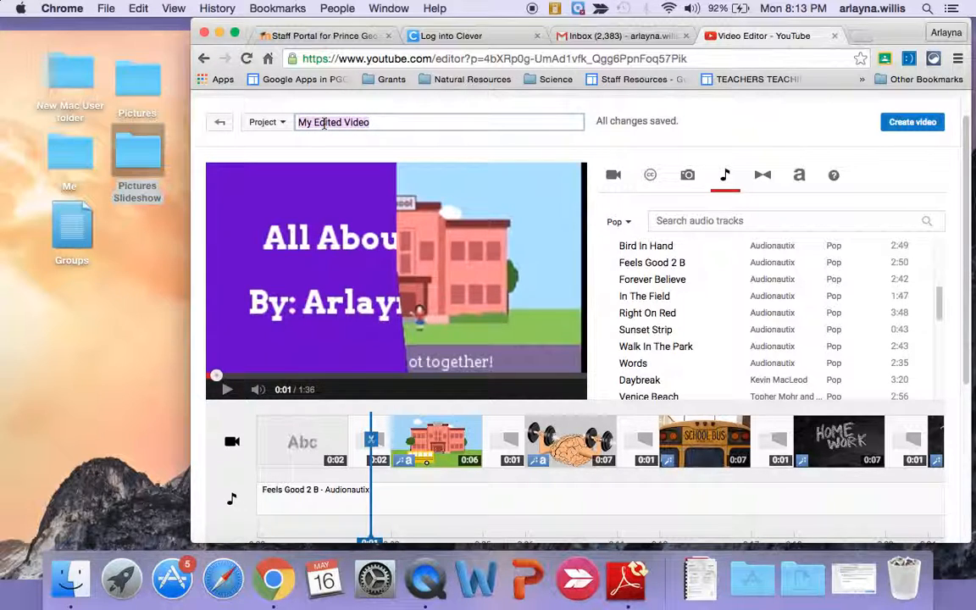
type("All About School")
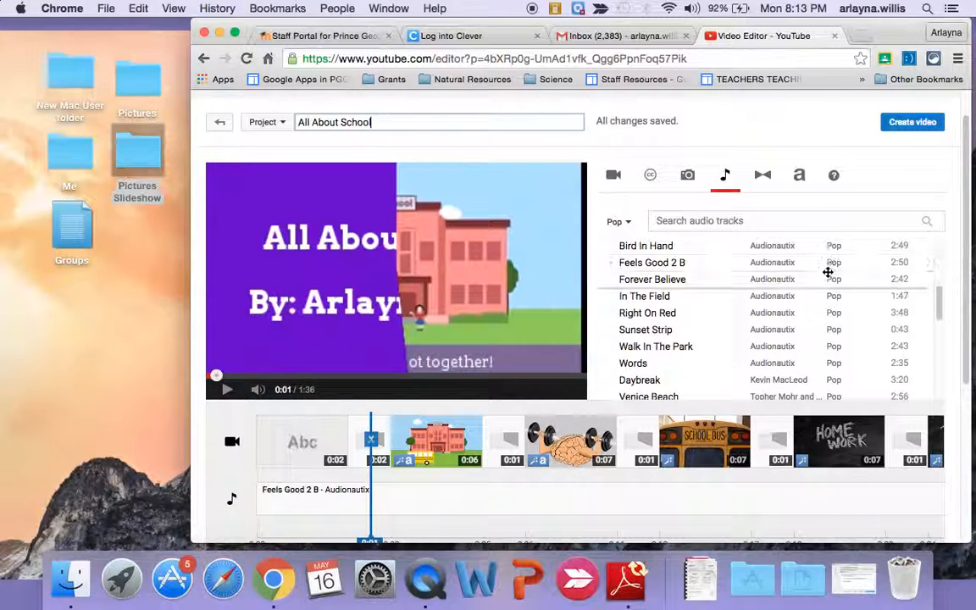
scroll(828, 271, "down", 3)
scroll(831, 272, "up", 3)
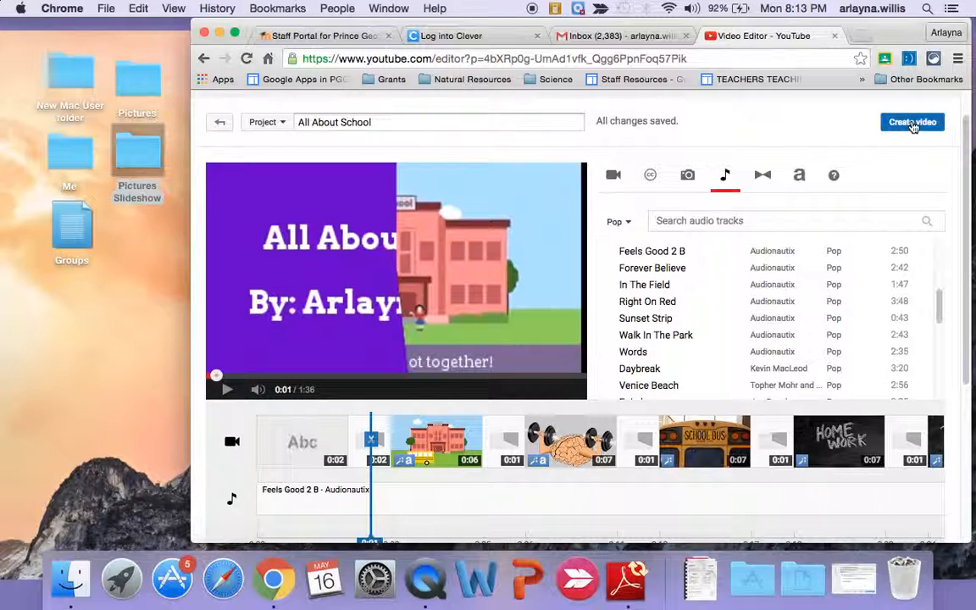
left_click(912, 122)
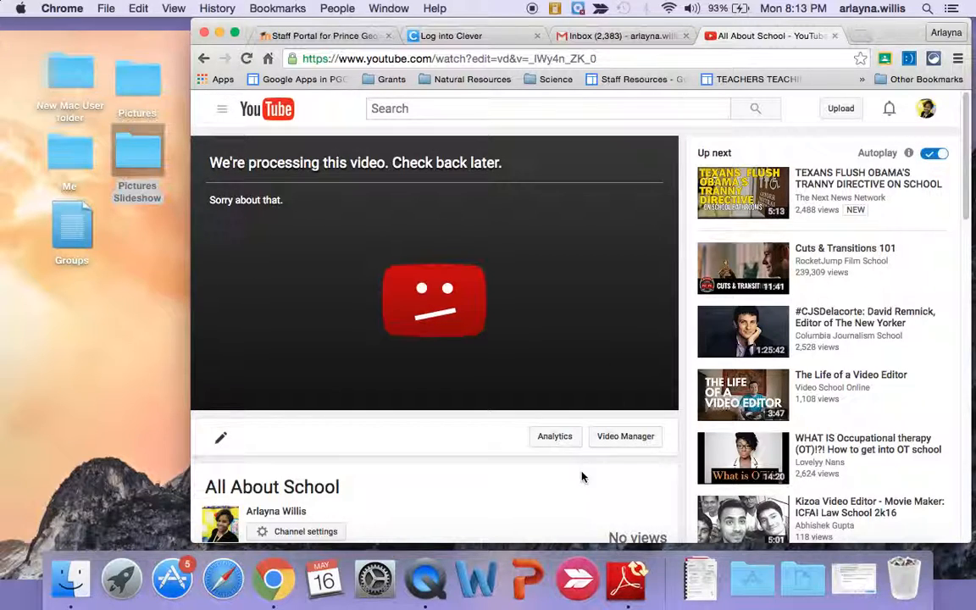
Step: Open the sharing options of the All About School video to get its link
scroll(583, 474, "down", 3)
scroll(581, 477, "down", 2)
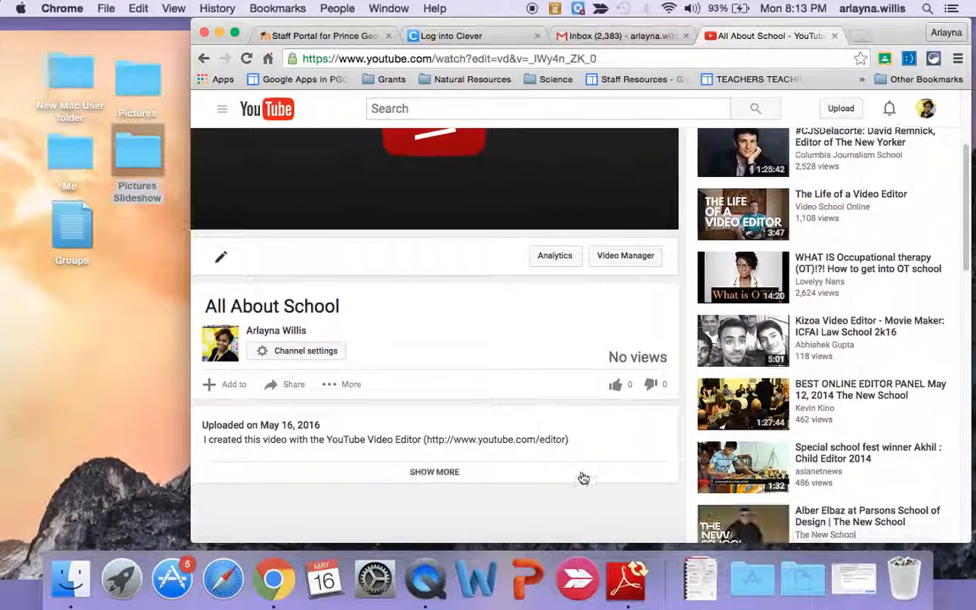
left_click(290, 388)
scroll(484, 368, "down", 1)
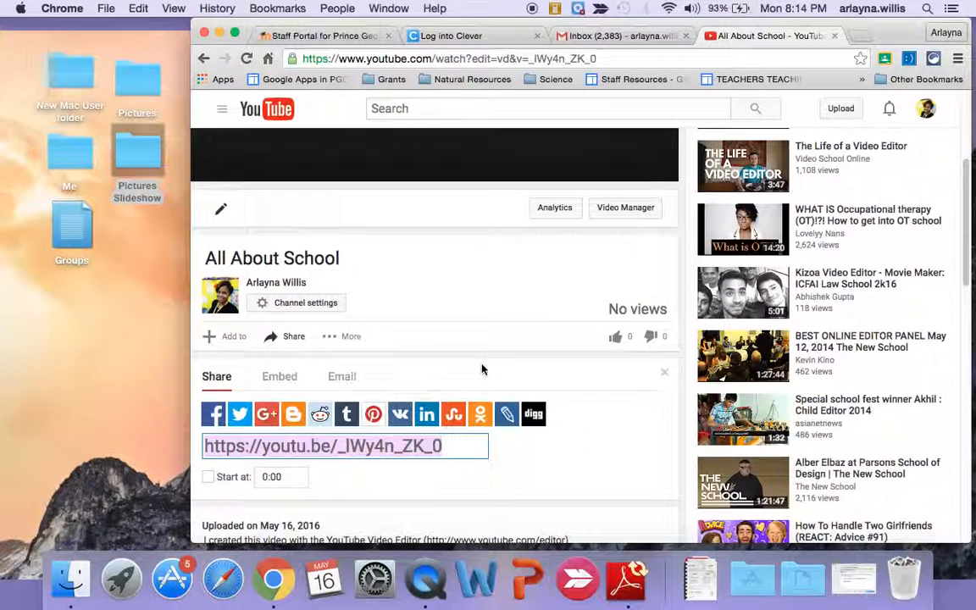
scroll(565, 394, "down", 1)
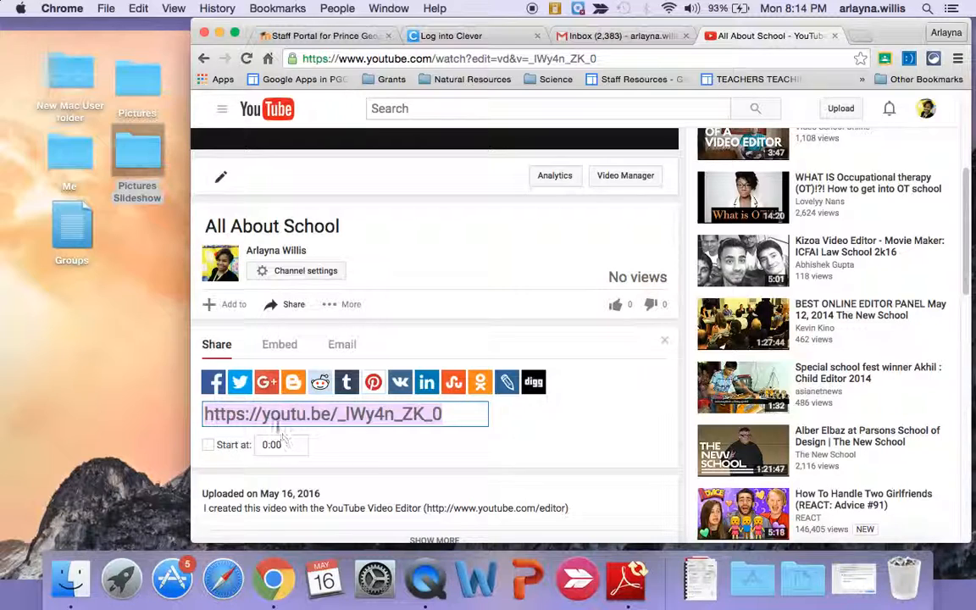